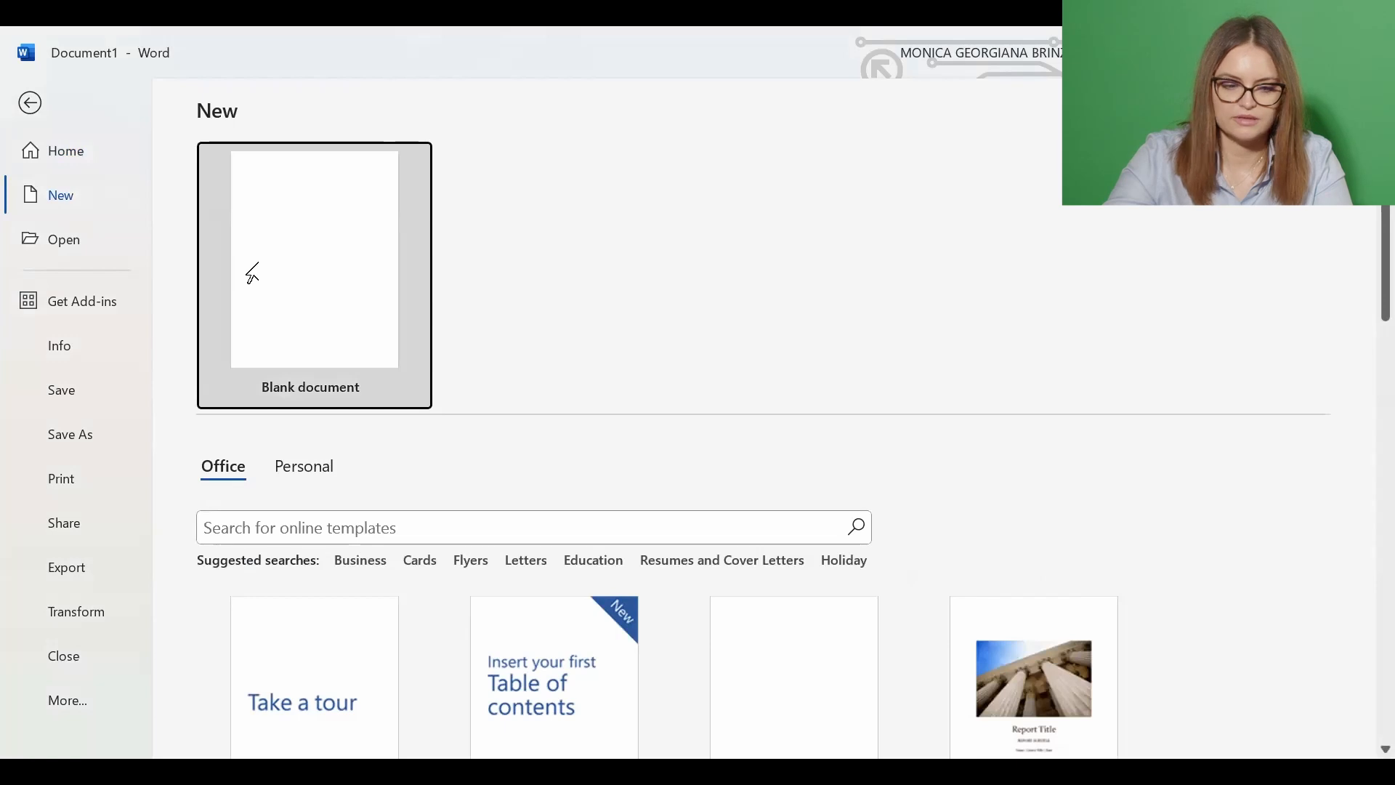
Create a new blank document.
click(253, 273)
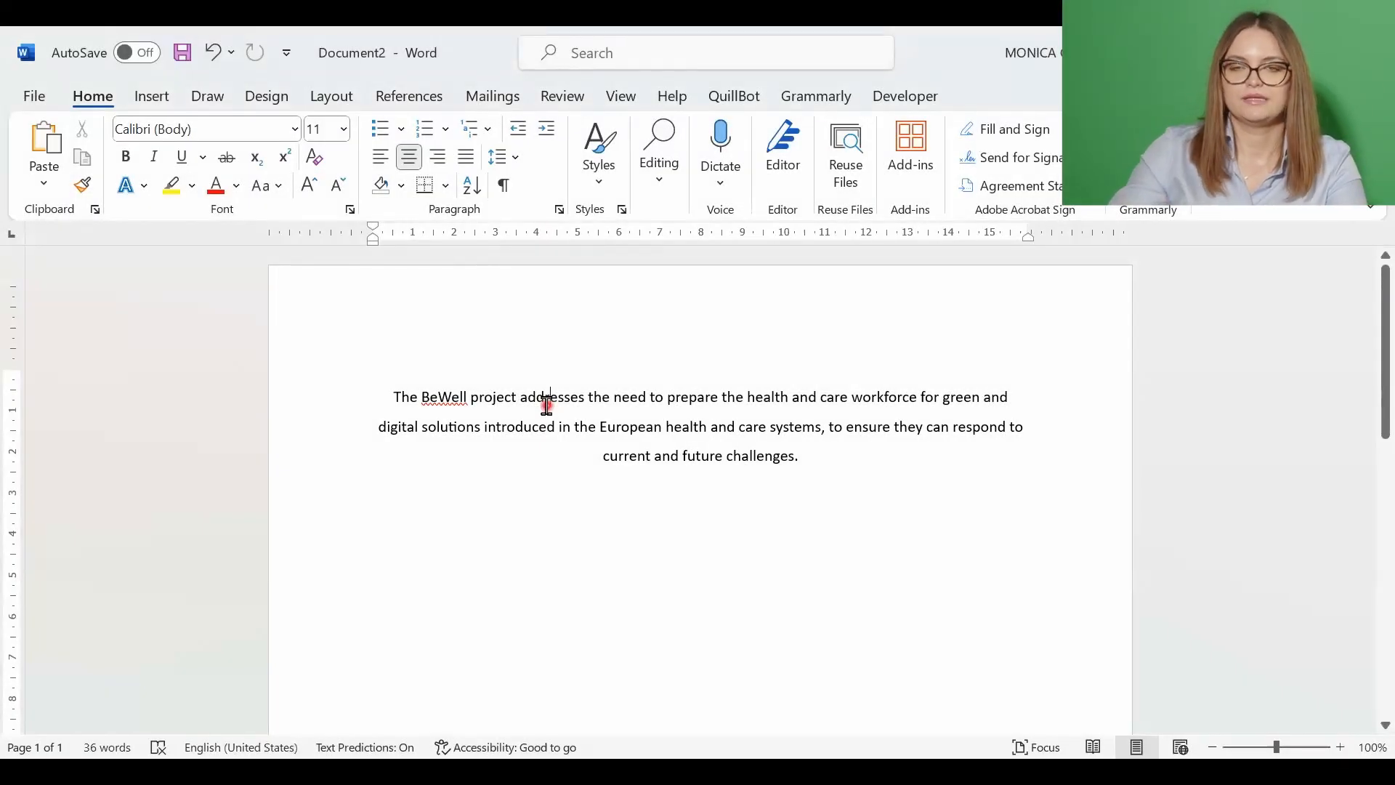
Select the BeWell project paragraph and look through the available font sizes and fonts.
drag(367, 405, 808, 468)
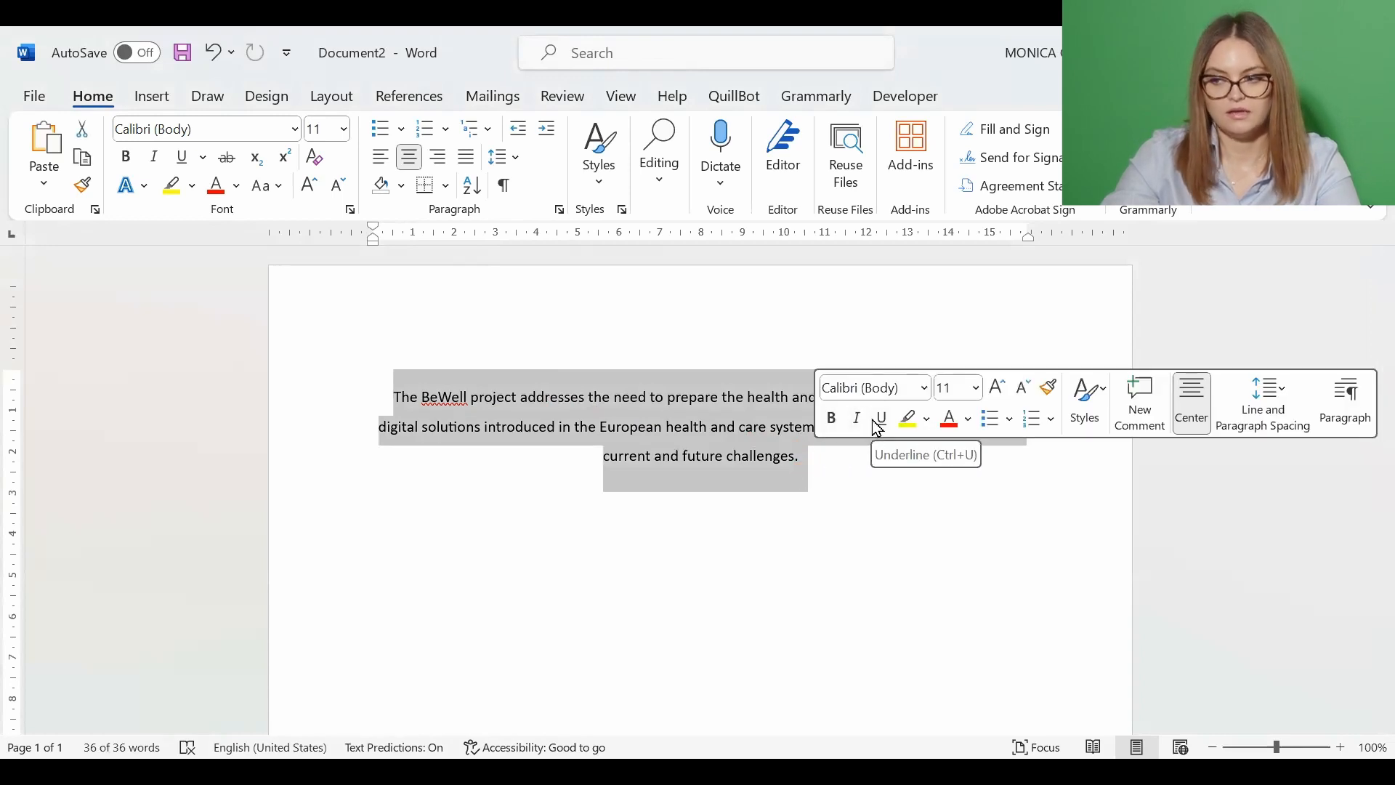
click(977, 387)
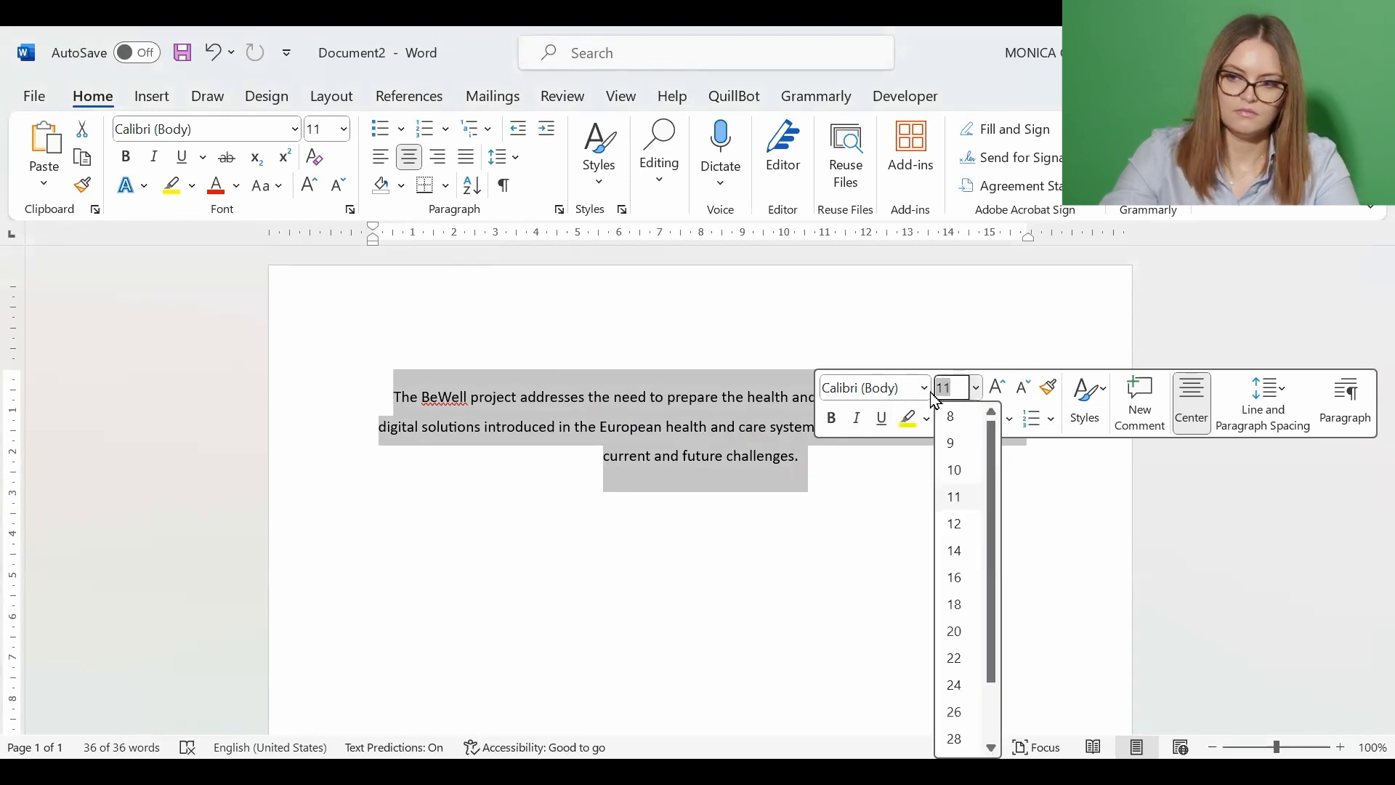
click(926, 391)
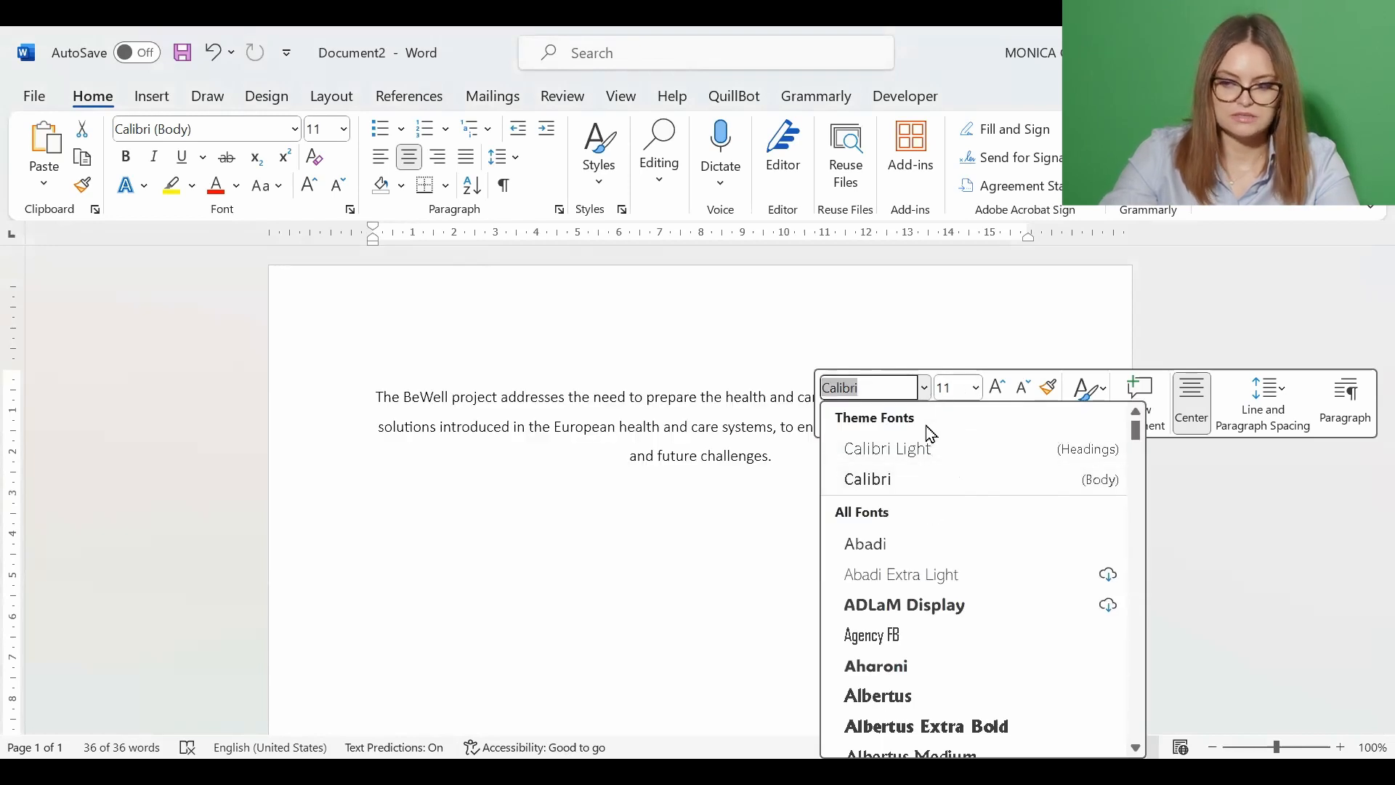
click(927, 390)
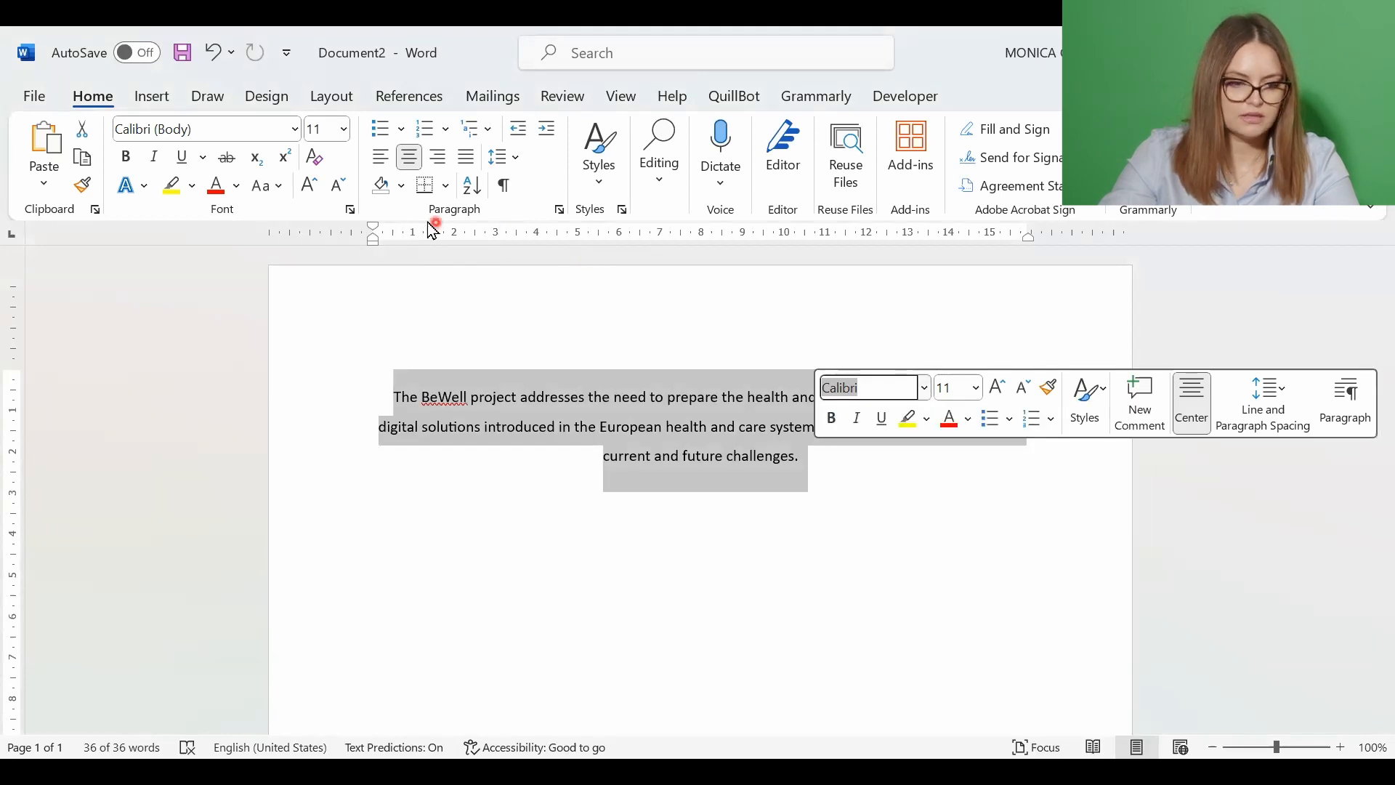
click(87, 97)
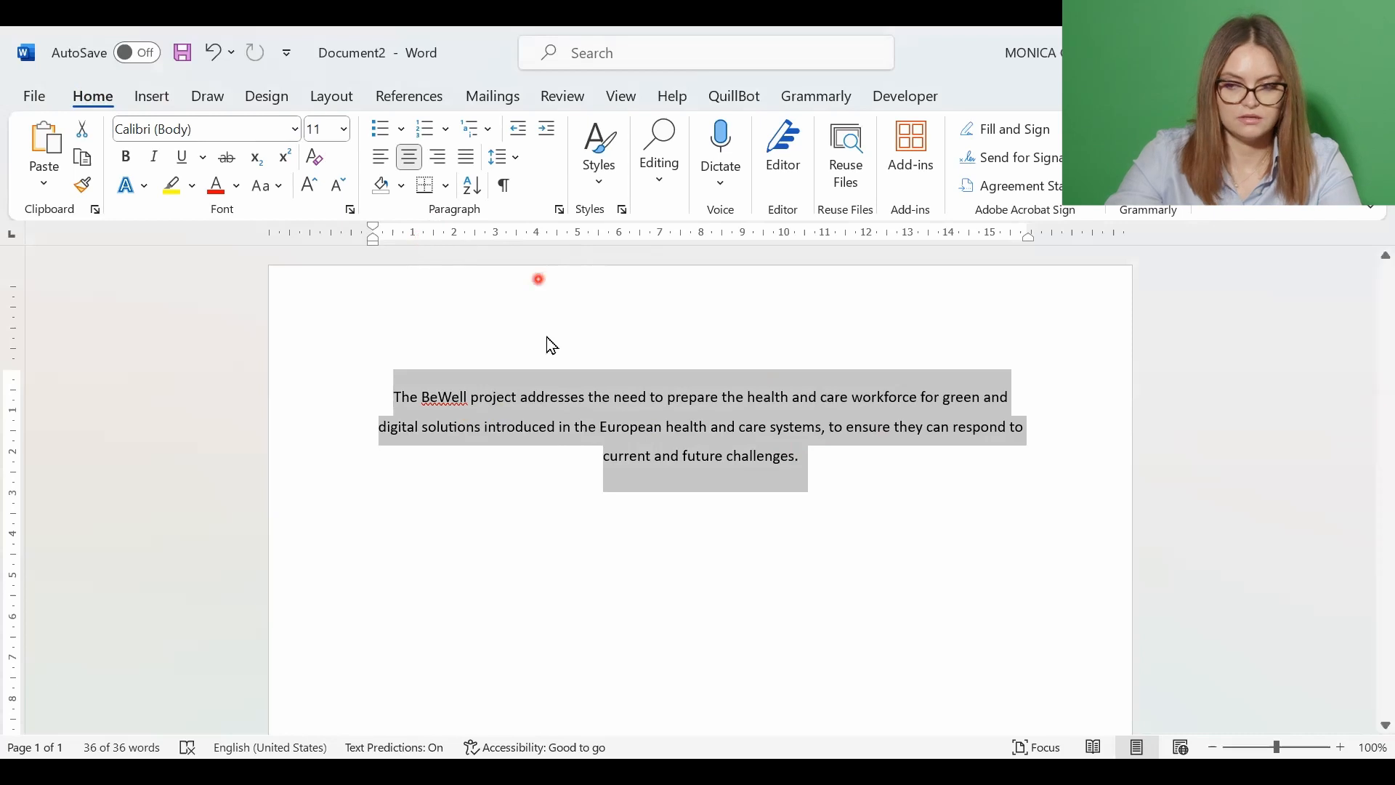
click(587, 434)
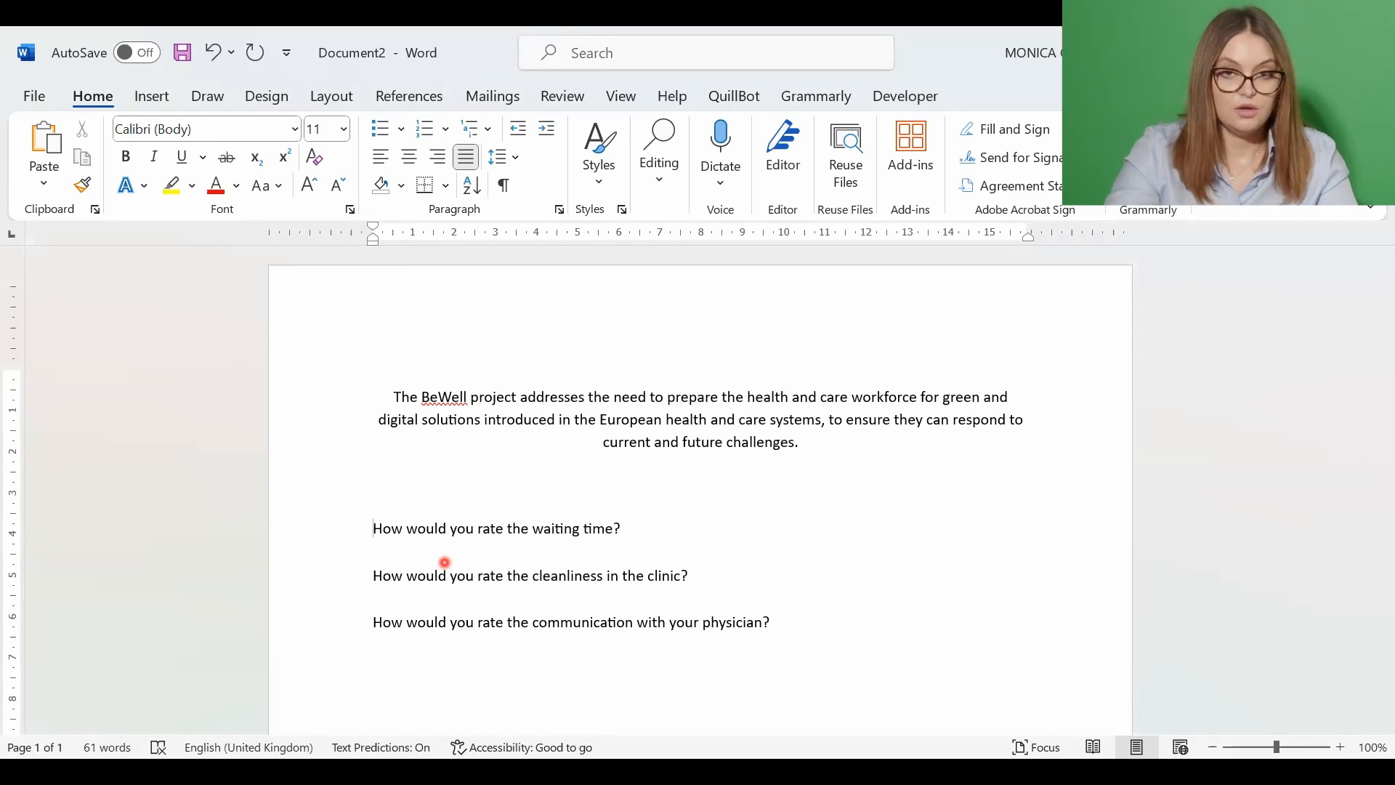
Turn the three rating questions into a numbered list, starting with "1." before the waiting time question.
text(1)
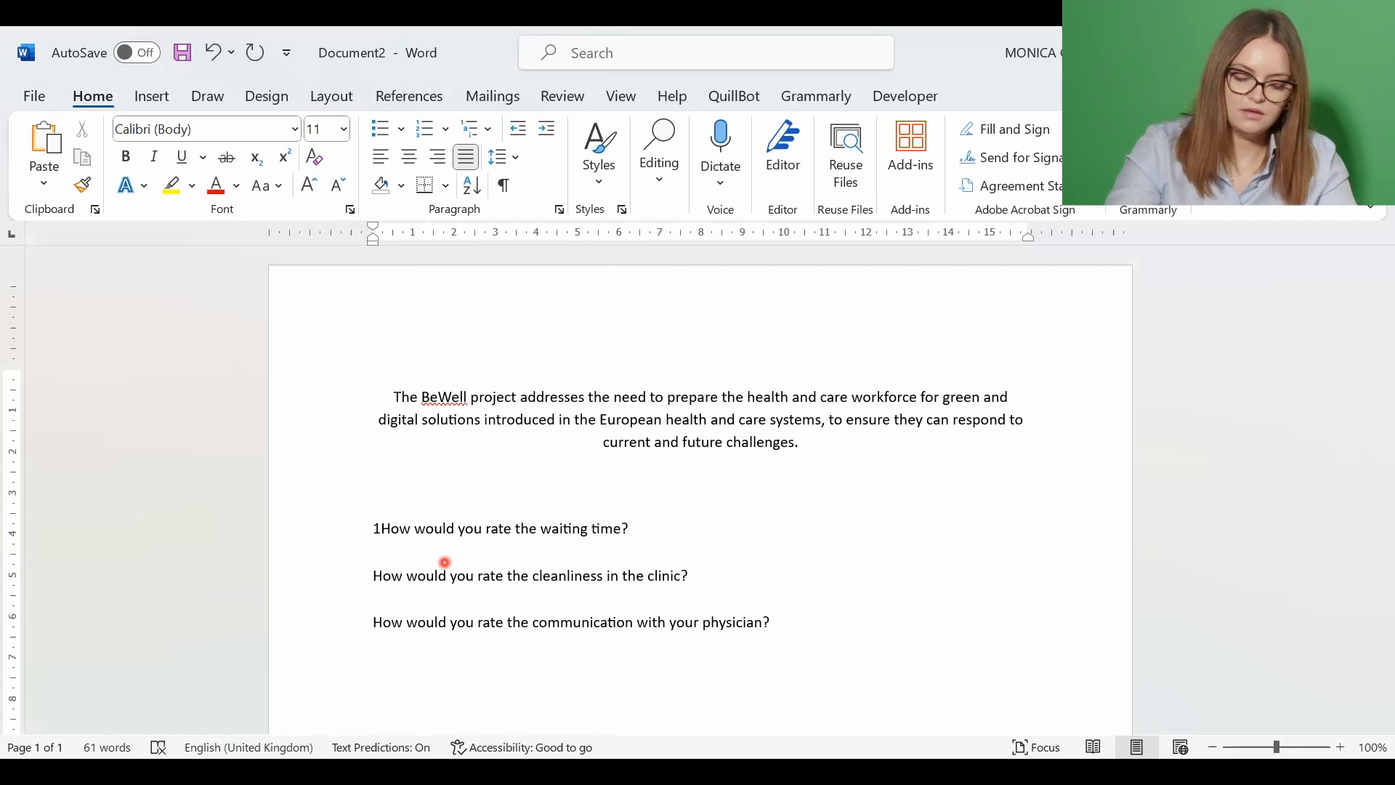
text(.)
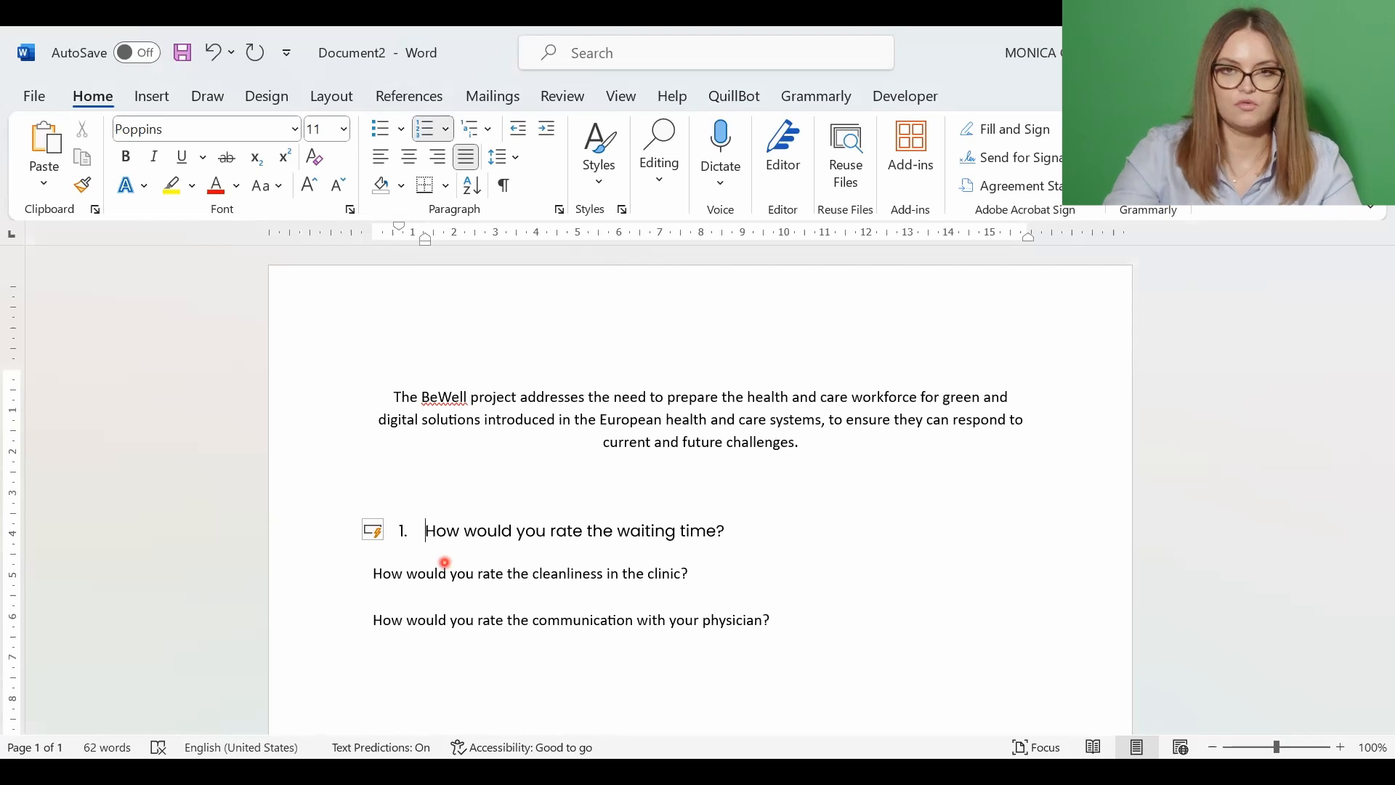
click(373, 574)
key(BackSpace)
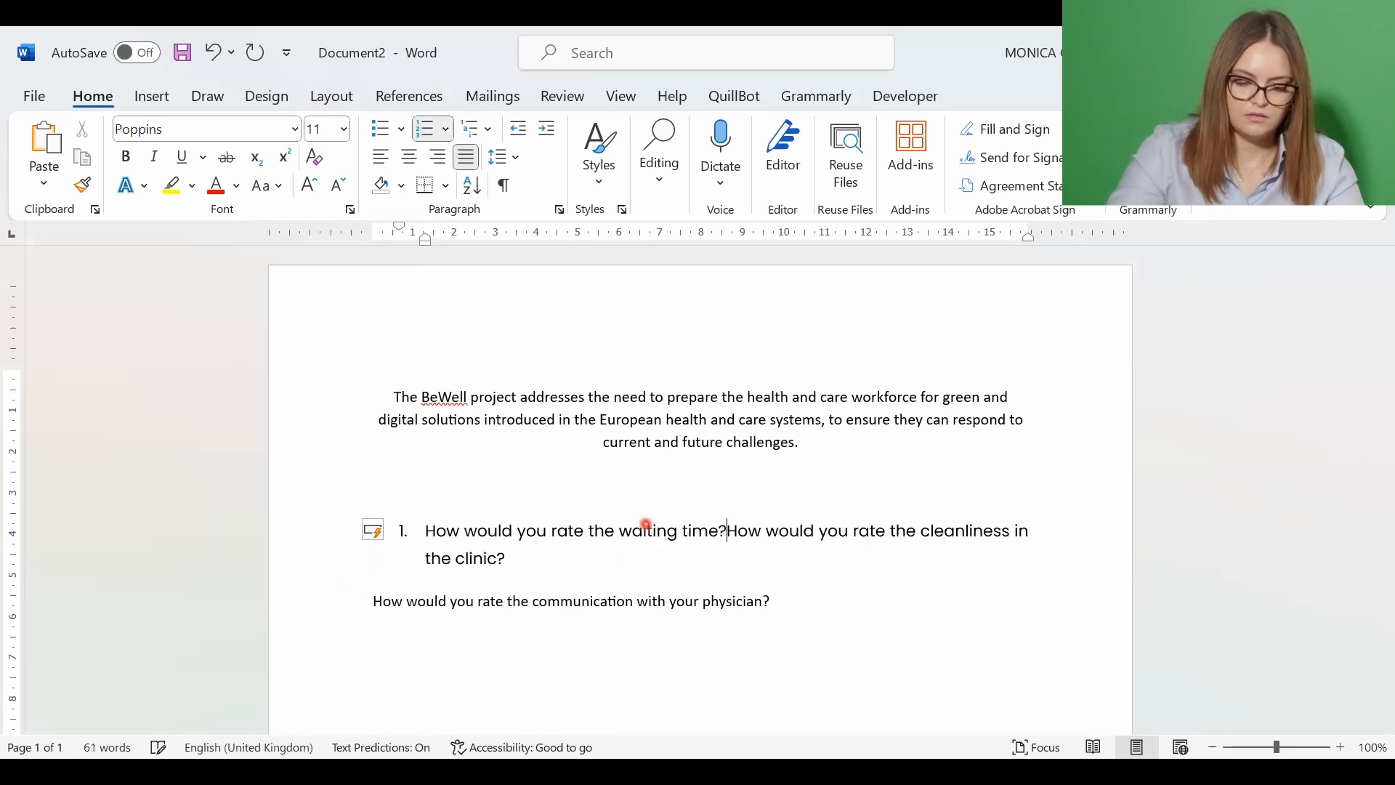
key(Return)
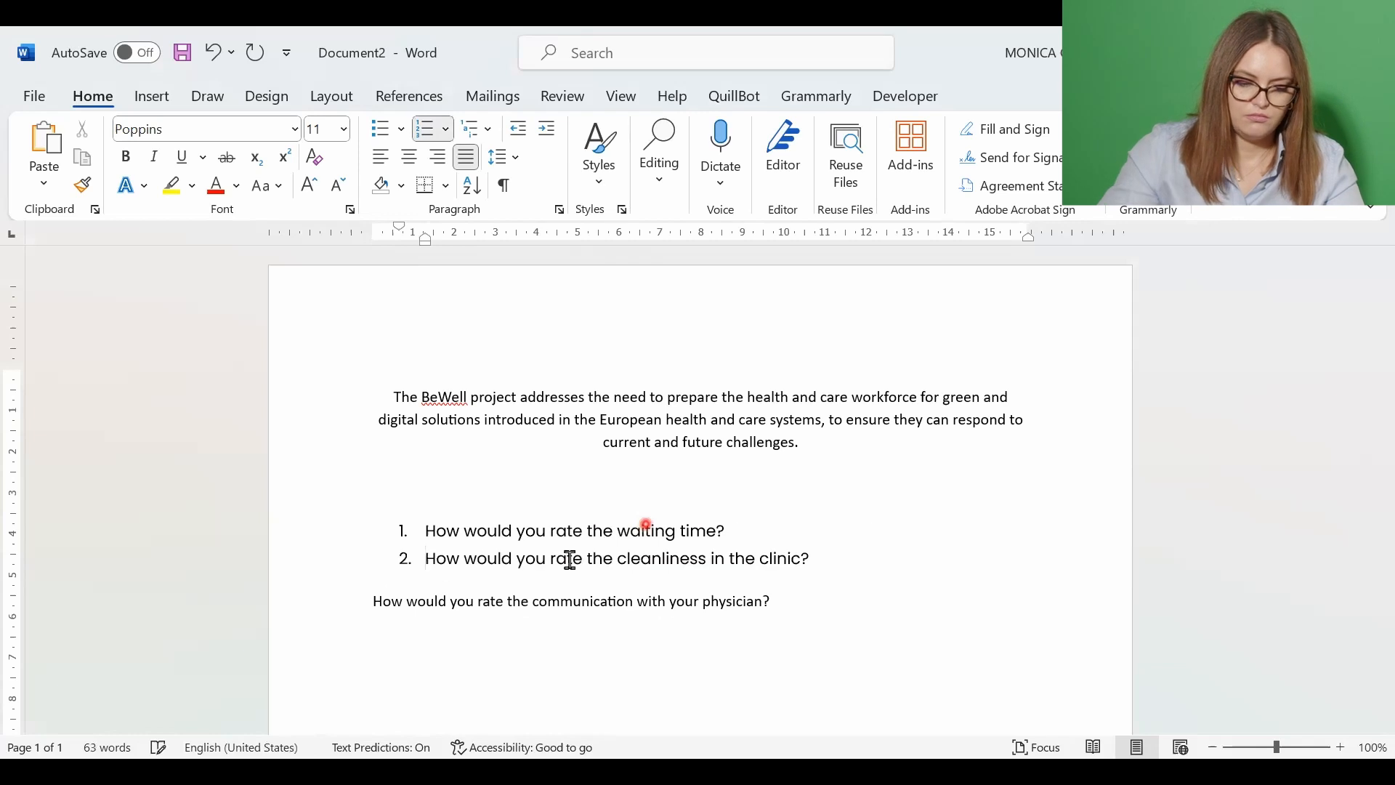
click(371, 602)
key(BackSpace)
key(Return)
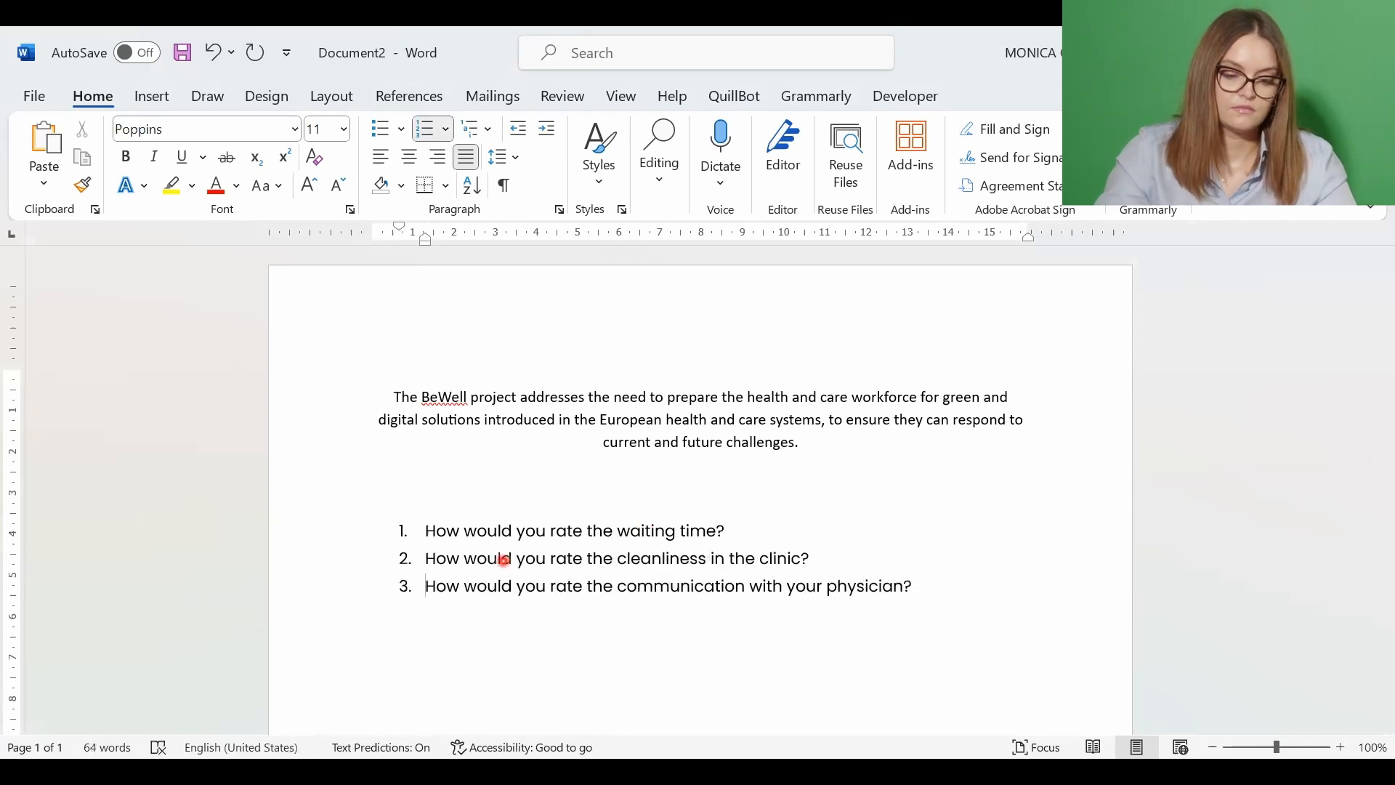
click(504, 559)
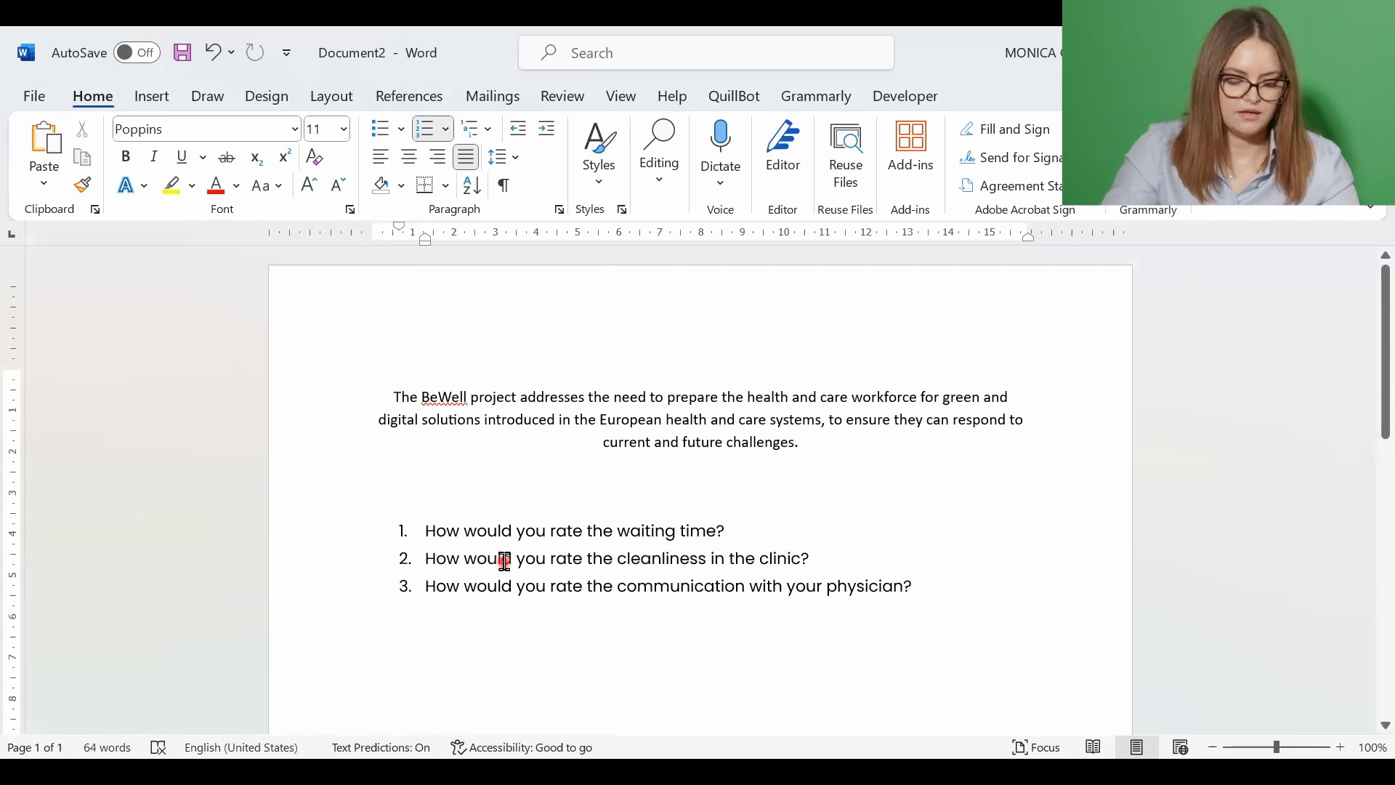
Undo the numbering and line changes on the three rating questions.
key(ctrl+z)
key(ctrl+z)
key(ctrl+z)
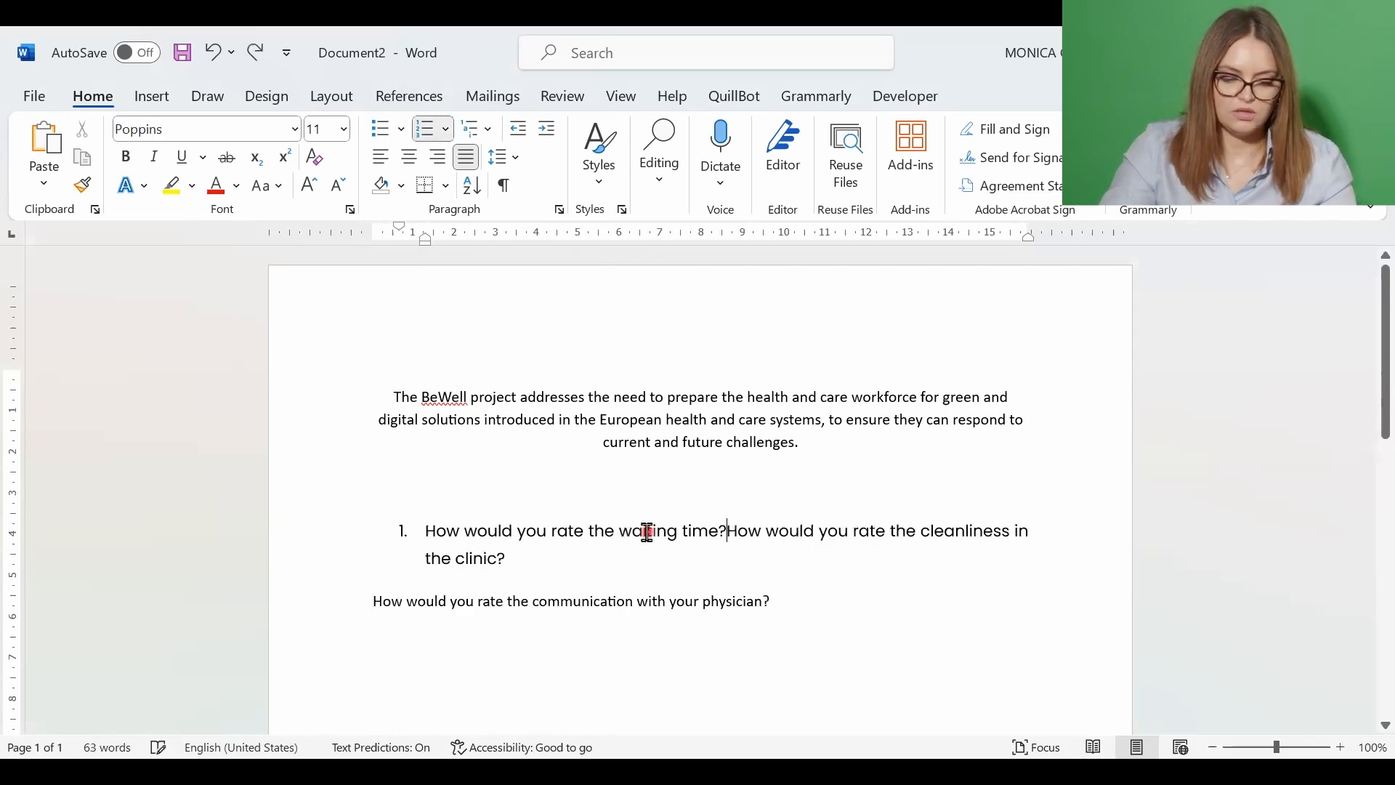
key(ctrl+z)
key(ctrl+z)
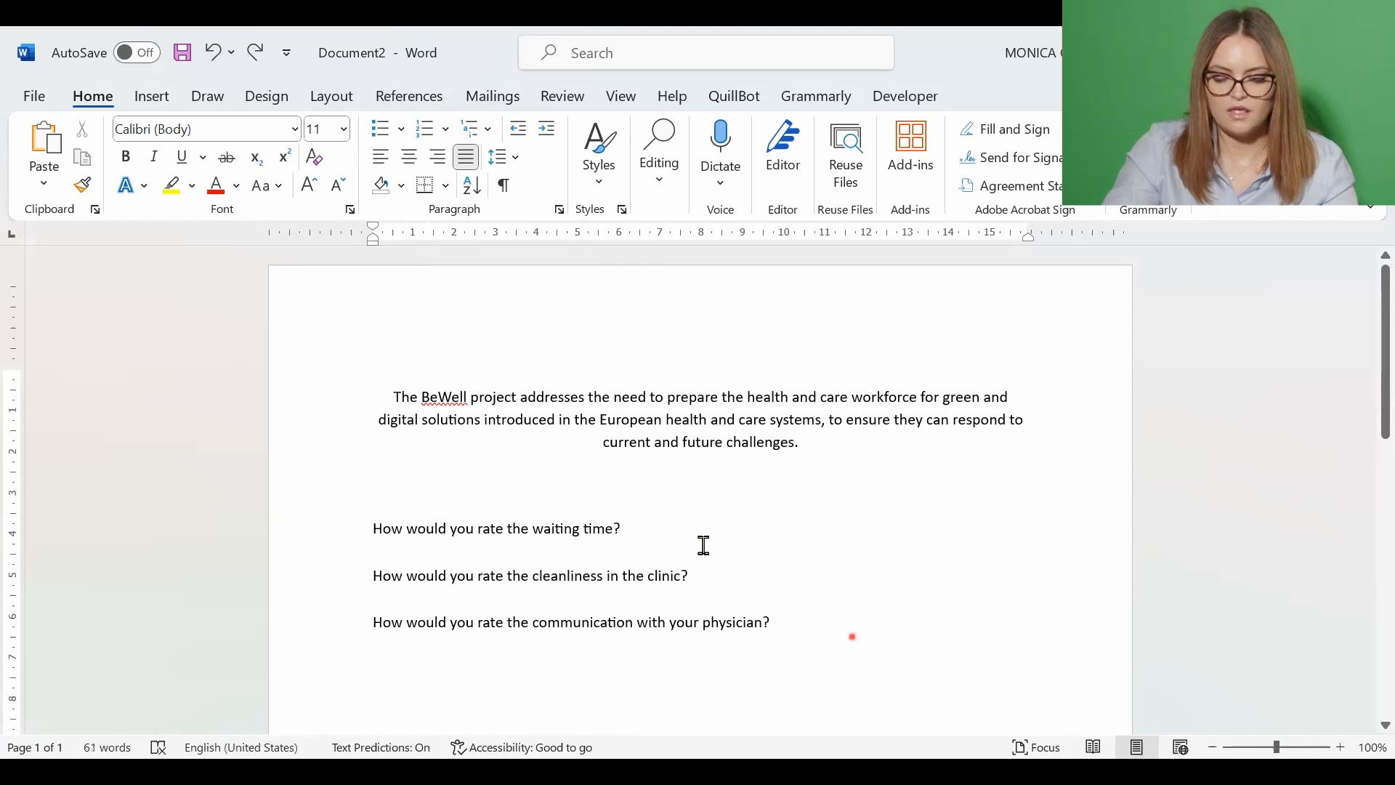
Try the 1. 2. 3. numbering format on all three rating questions and undo the list formatting.
drag(778, 647, 377, 521)
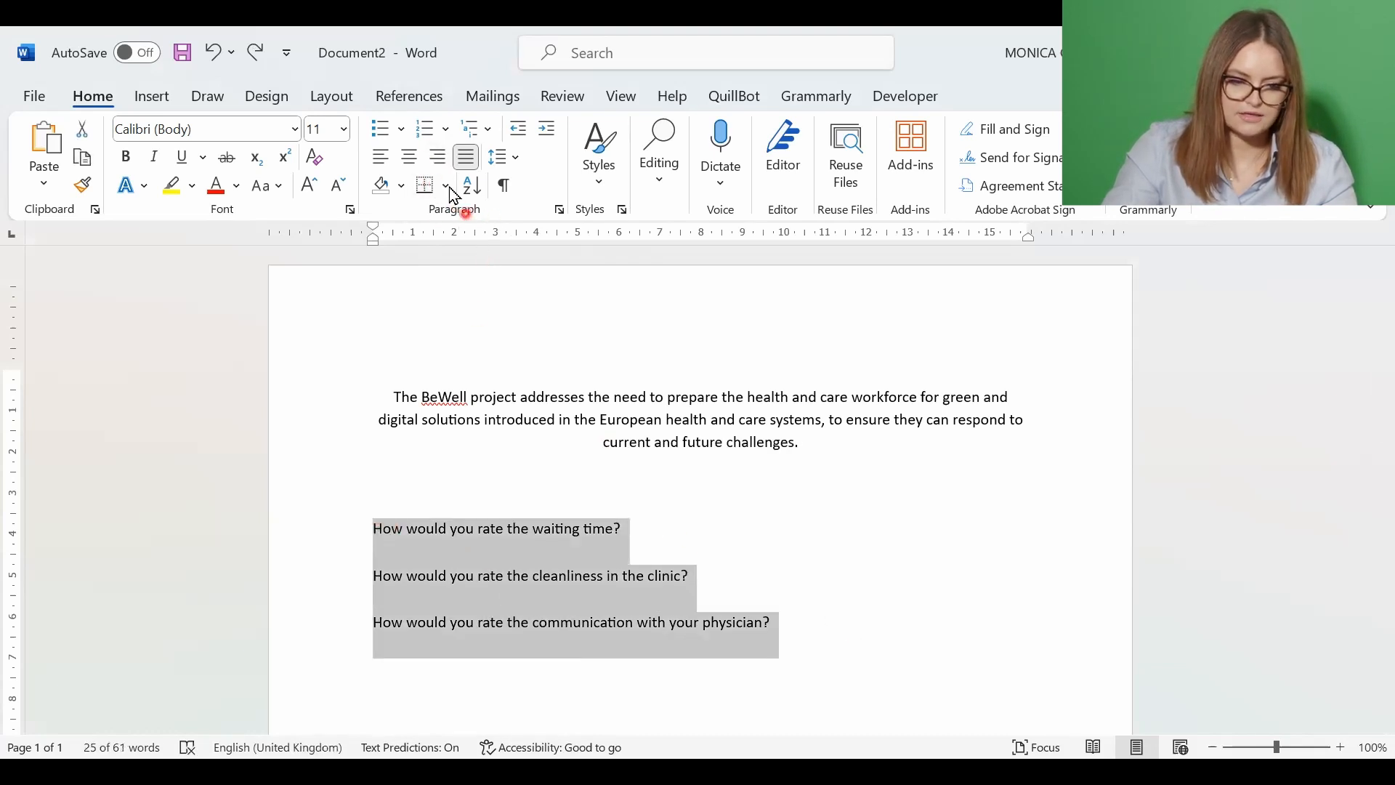
click(448, 130)
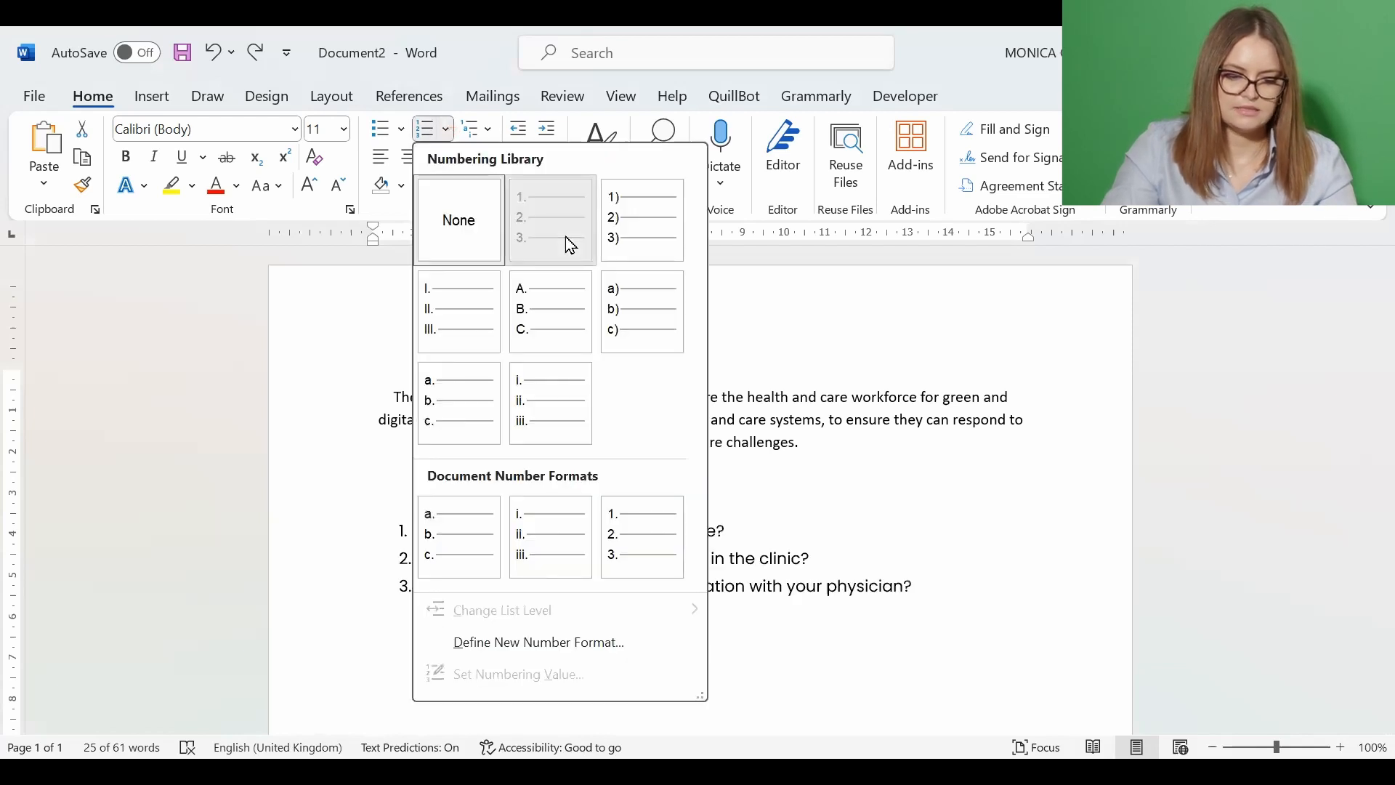
click(566, 237)
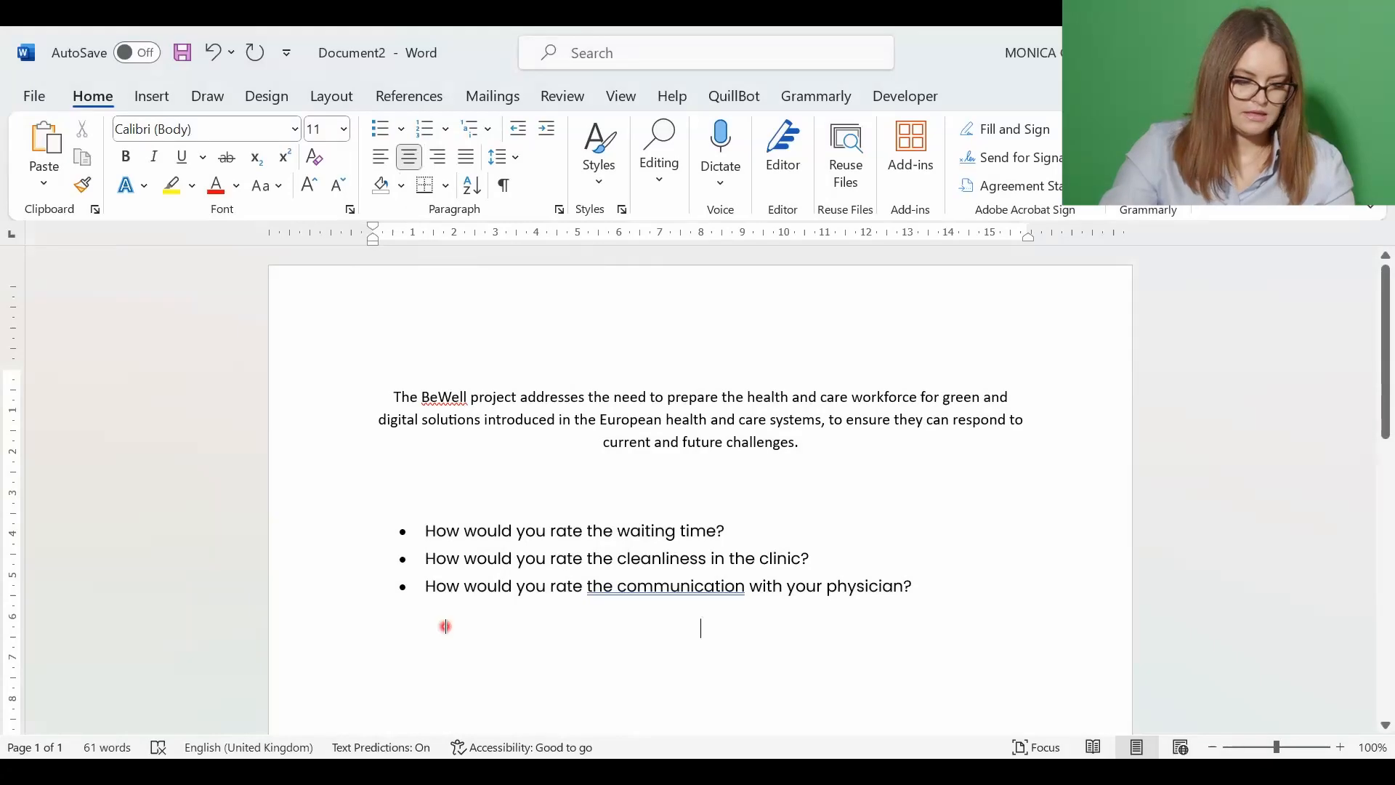
key(ctrl+z)
key(ctrl+z)
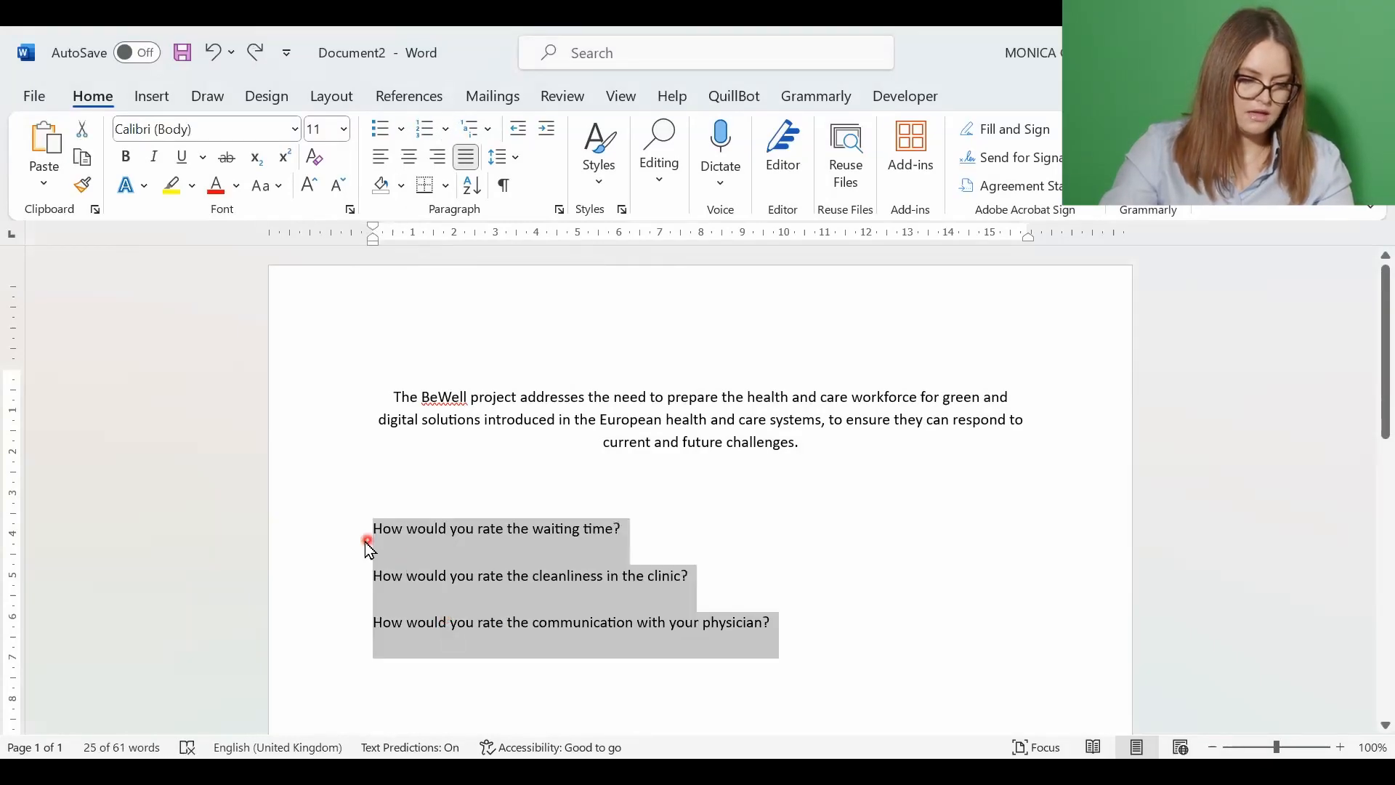
Make the waiting time question and the clinic cleanliness question bulleted list items.
click(368, 548)
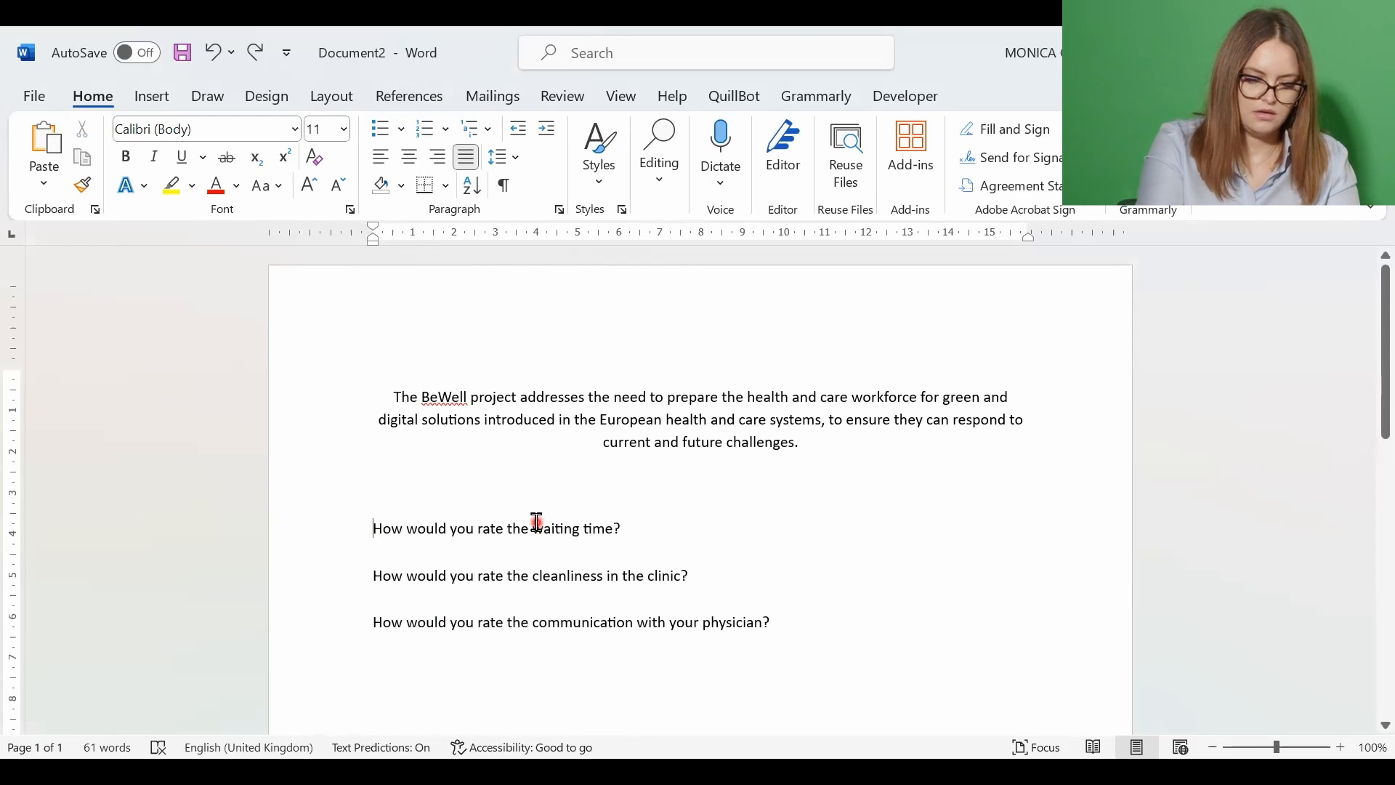
key(ctrl+y)
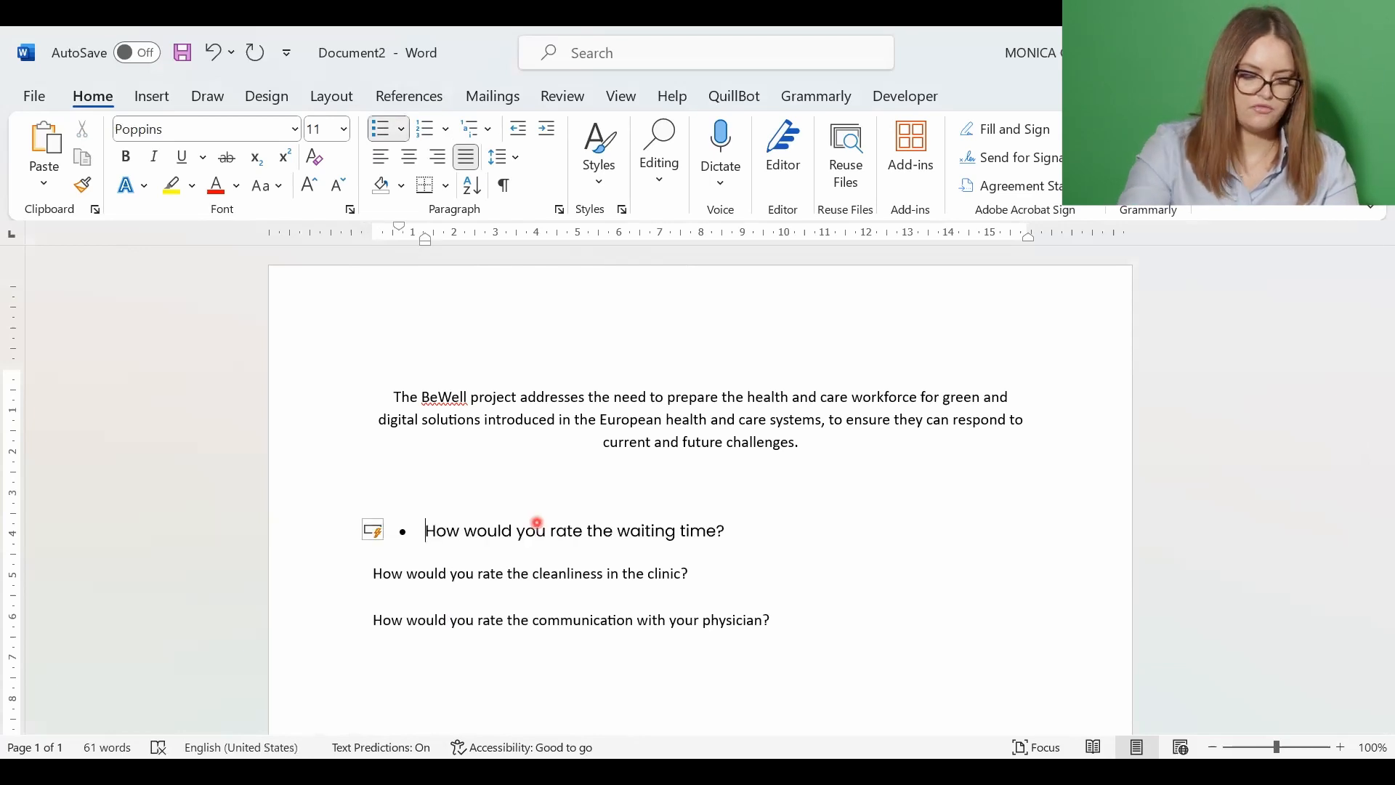
click(372, 581)
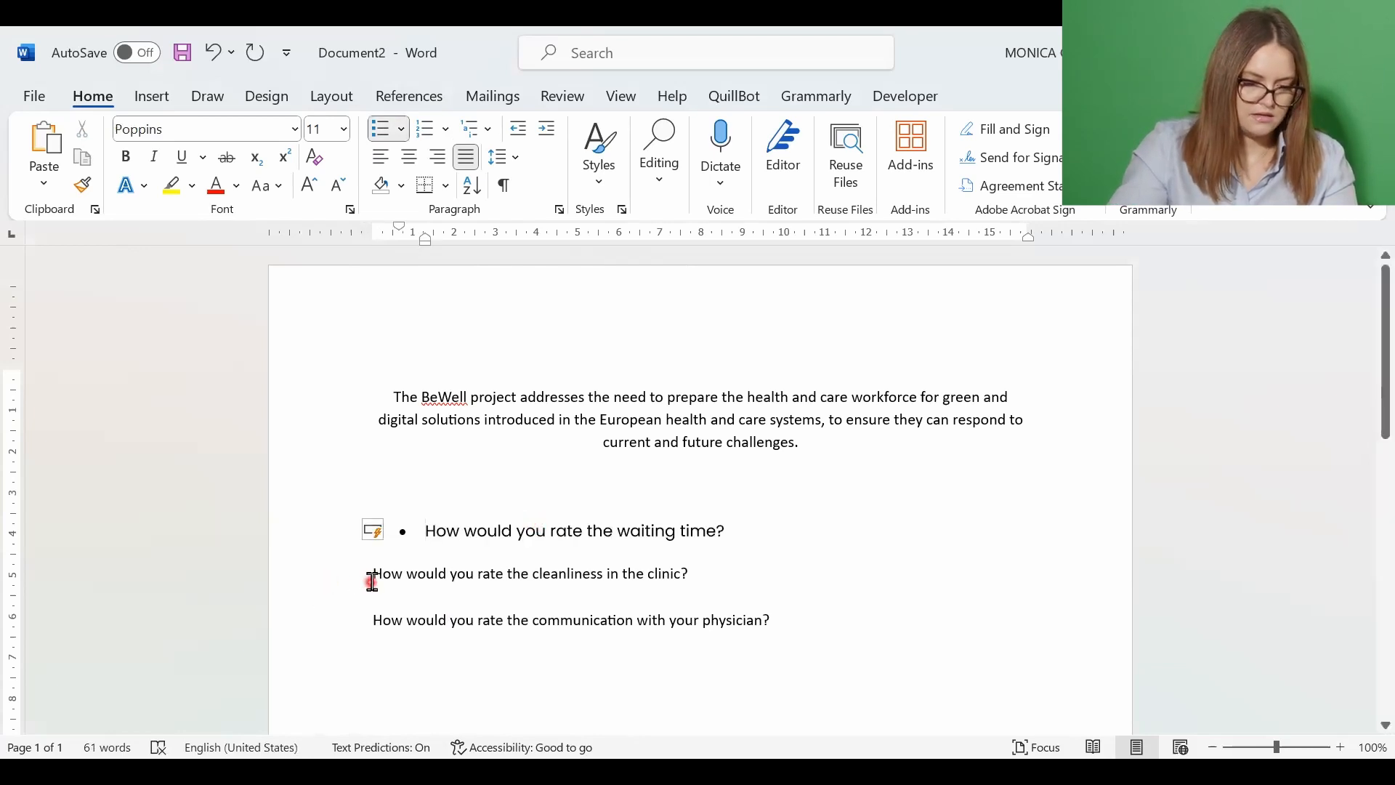
text(*)
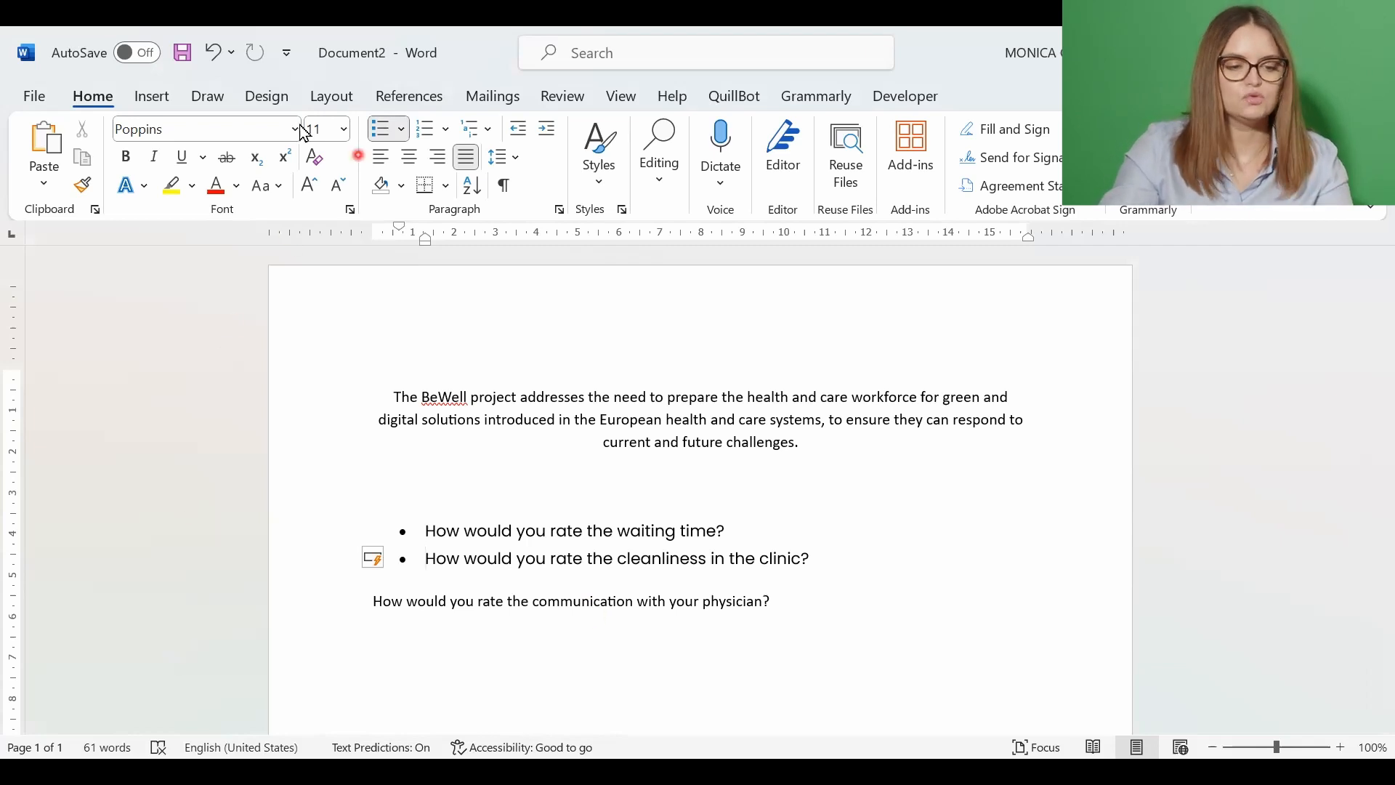
Try the Landscape page orientation and undo it.
click(330, 101)
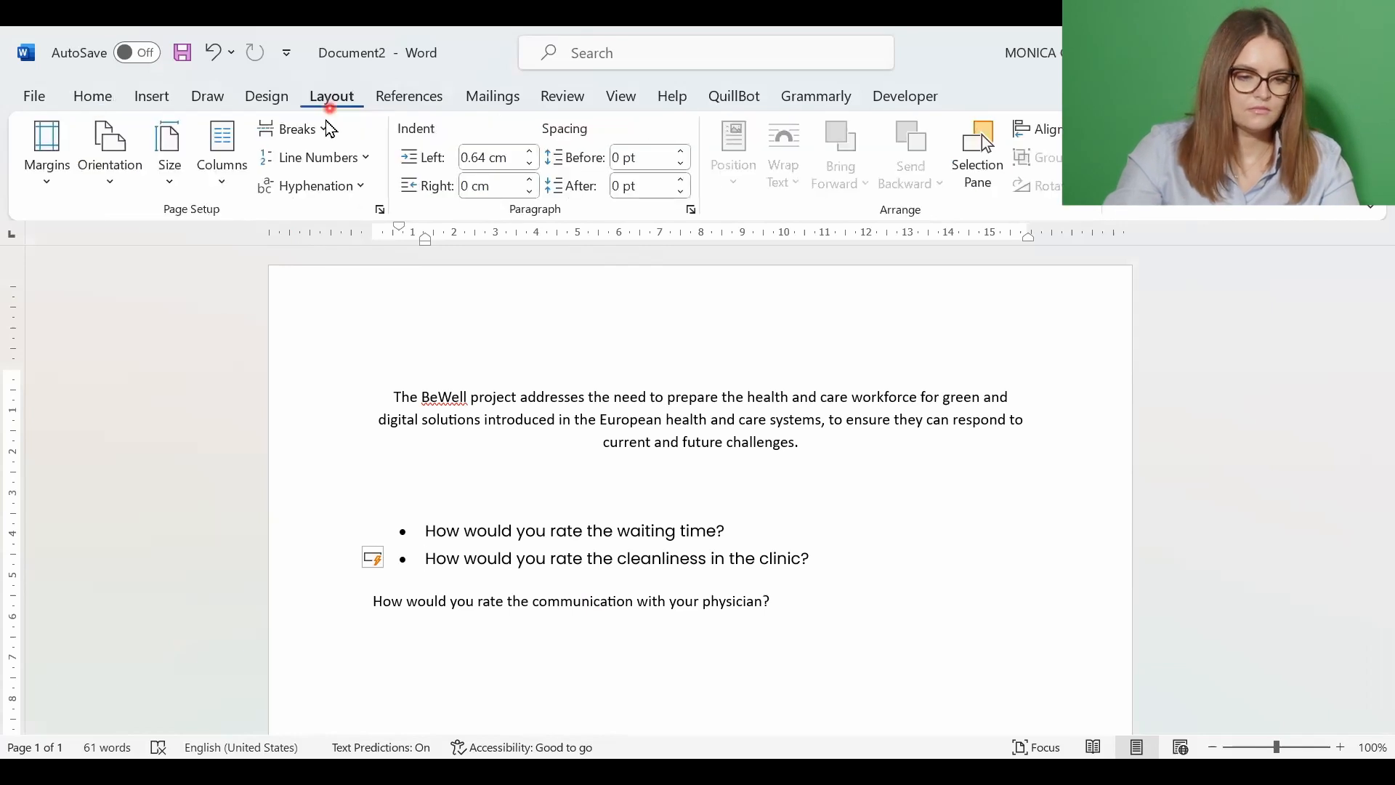
click(117, 177)
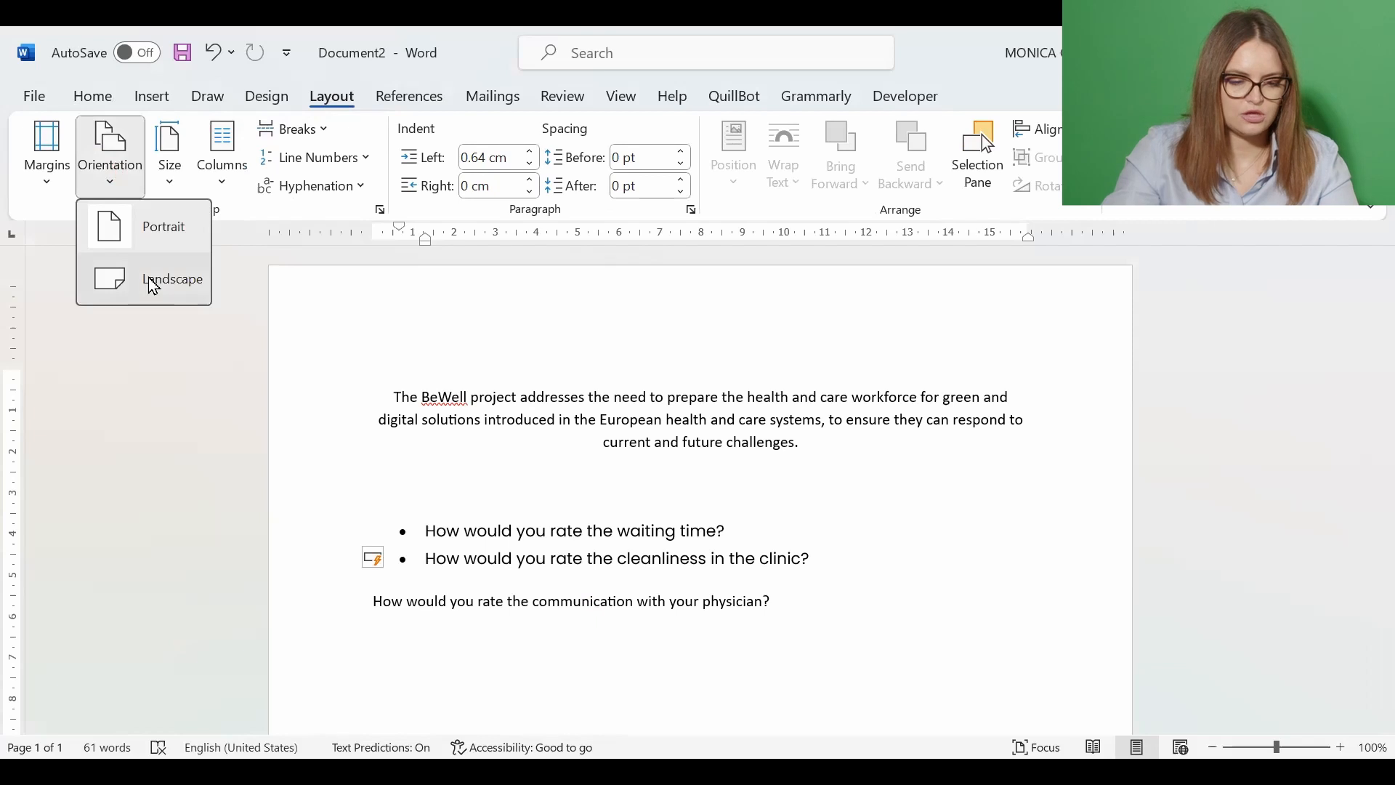
click(152, 285)
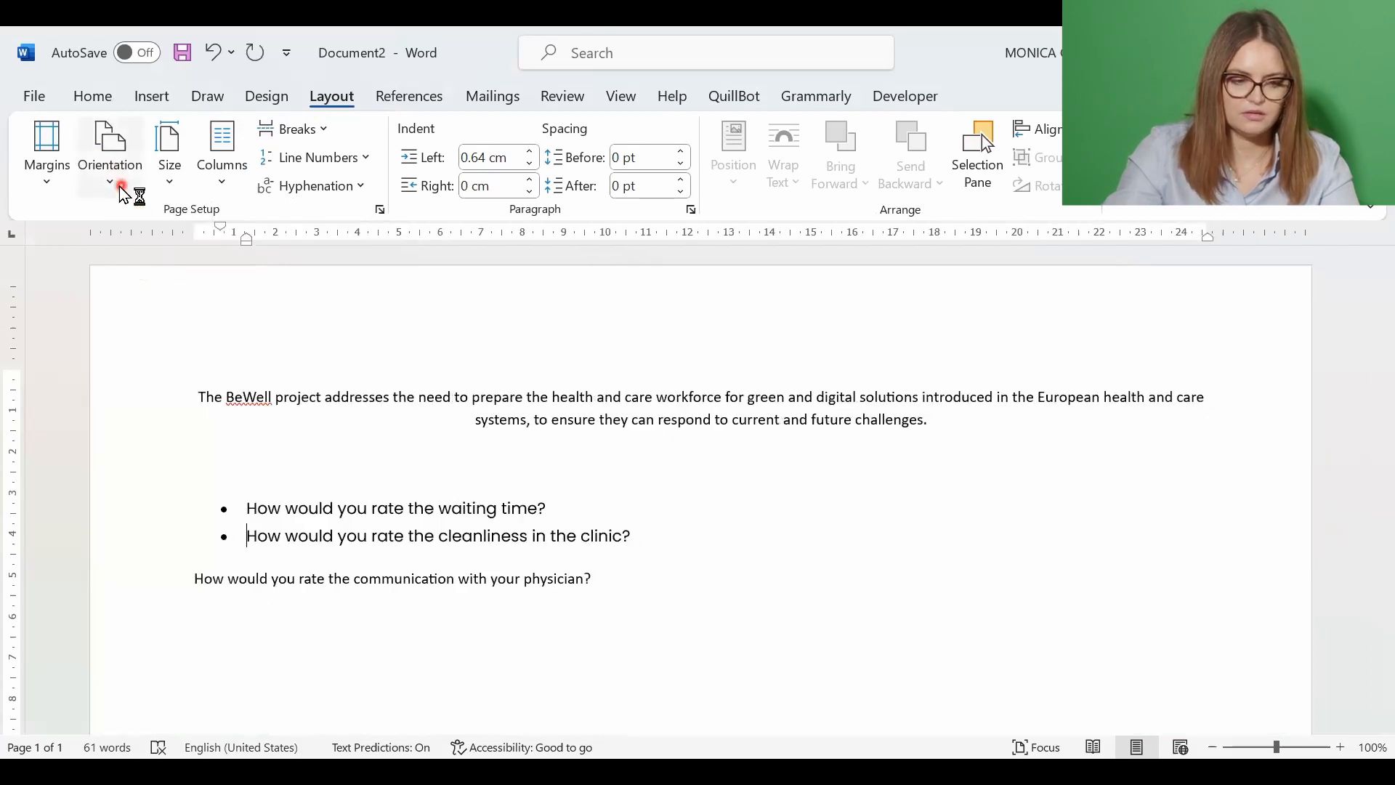
key(ctrl+z)
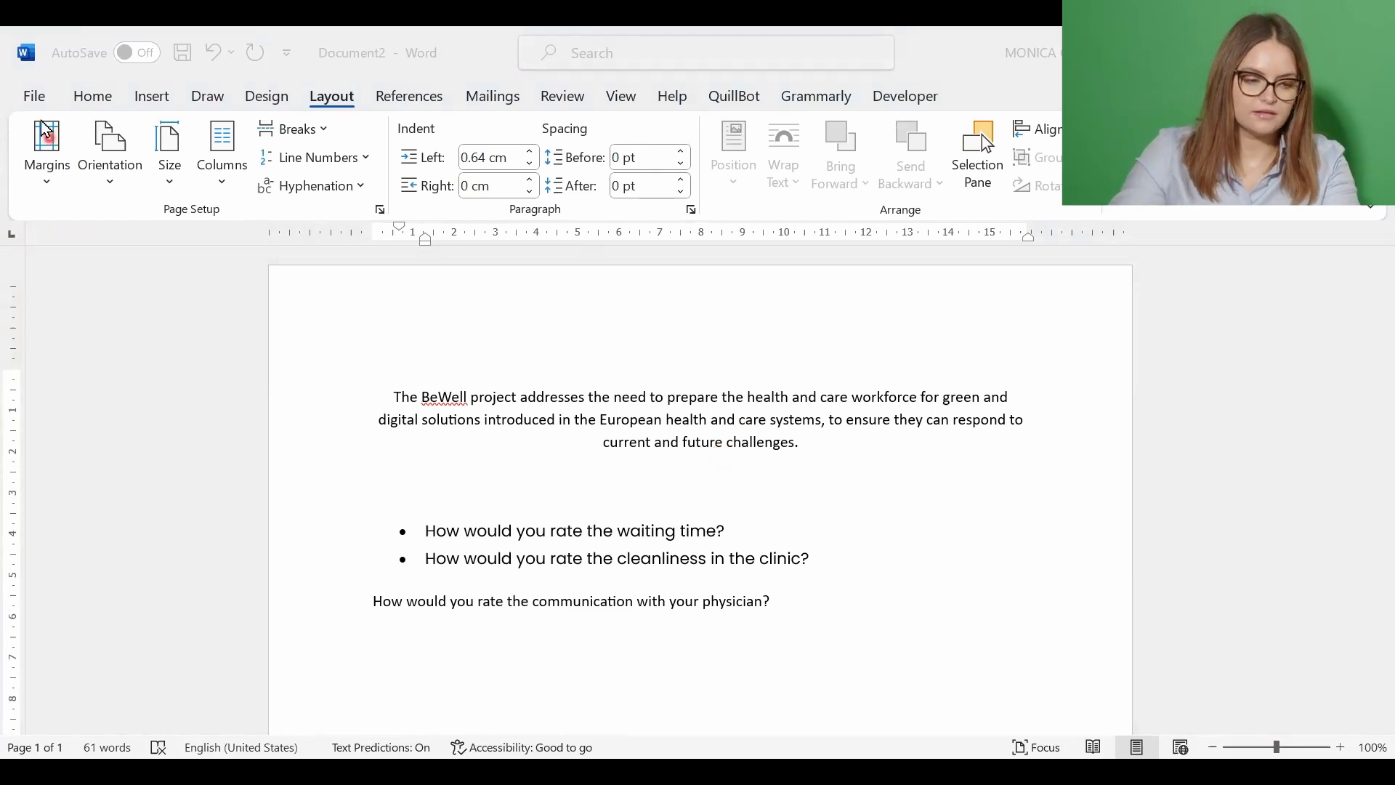
Open the document's print settings and look over the available options.
click(38, 102)
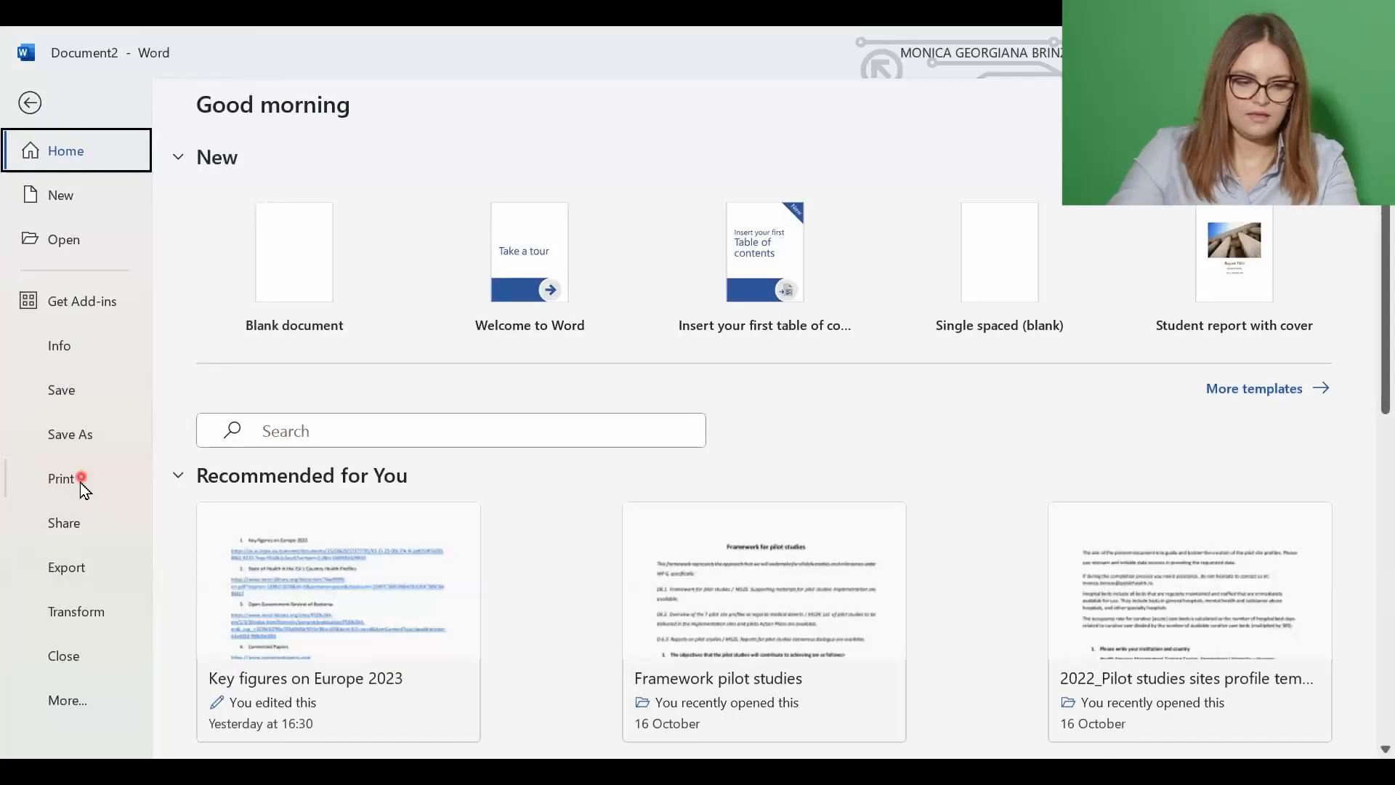
click(63, 488)
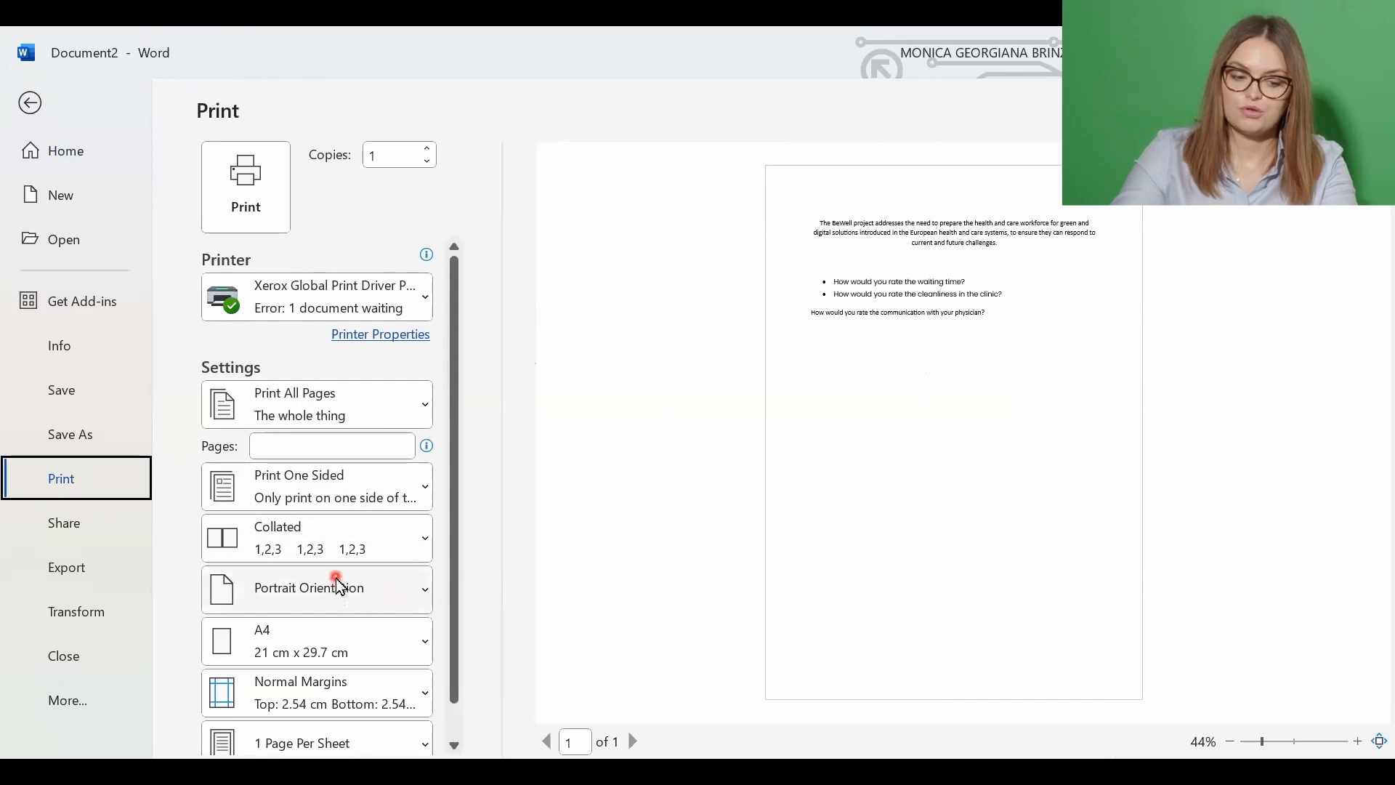
scroll(340, 583, down, 1)
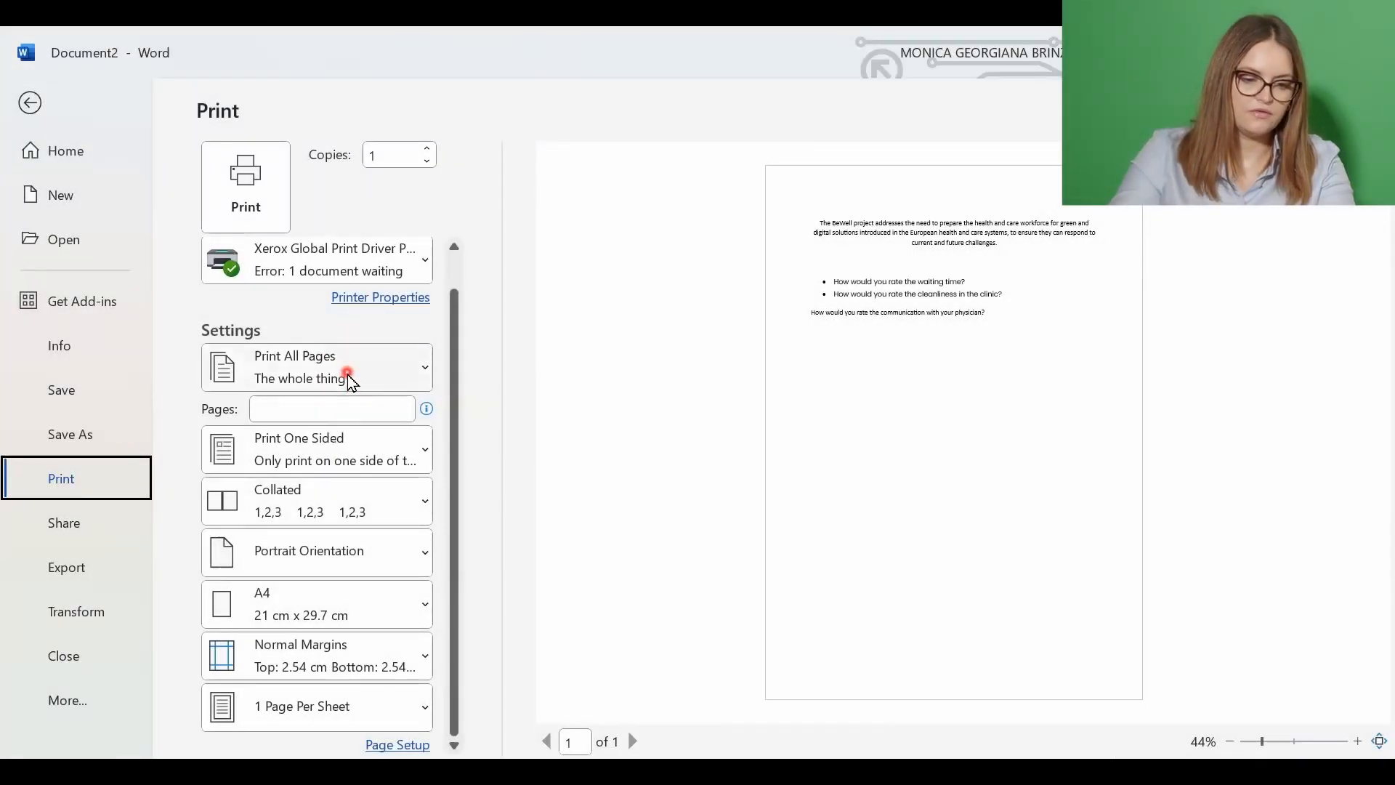
Set the print range to Print Current Page.
click(349, 379)
click(377, 367)
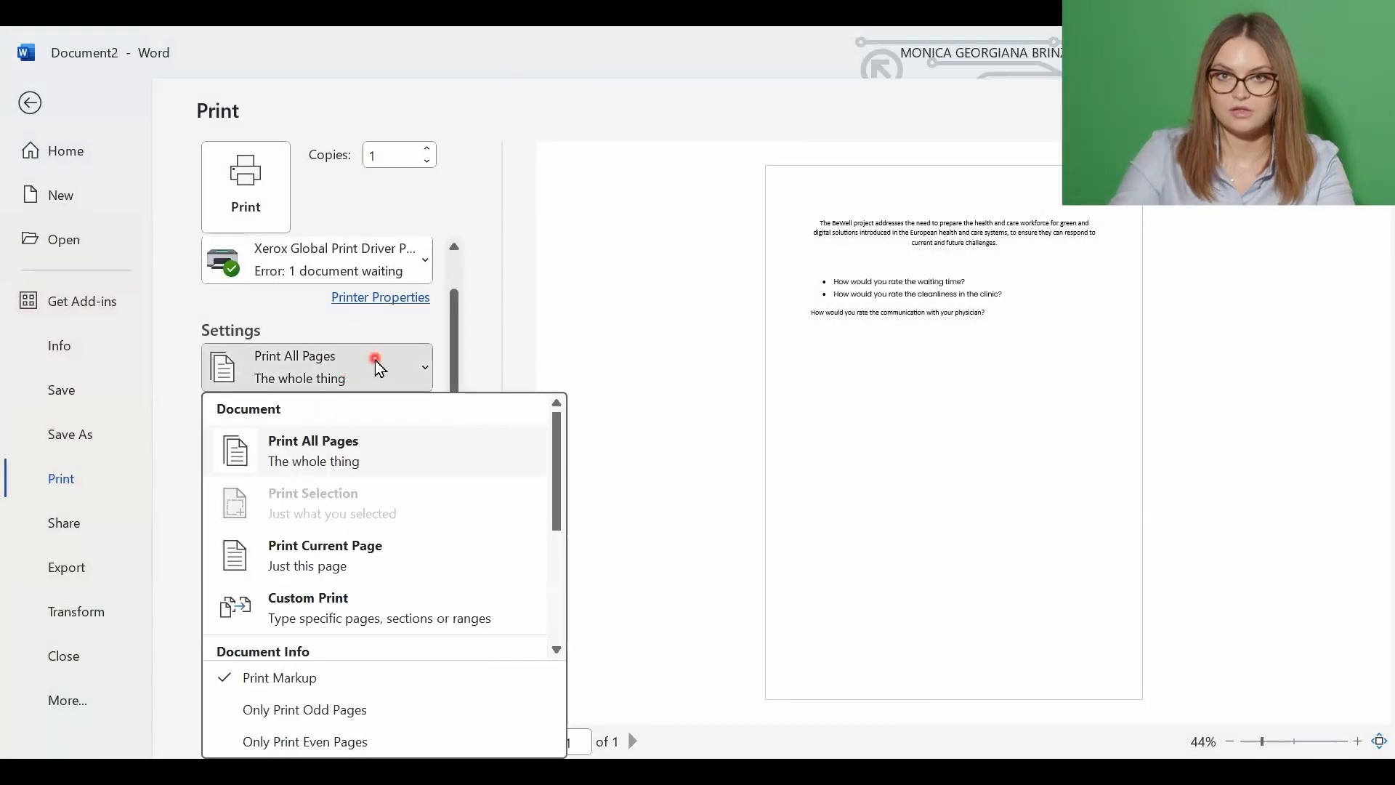
click(441, 539)
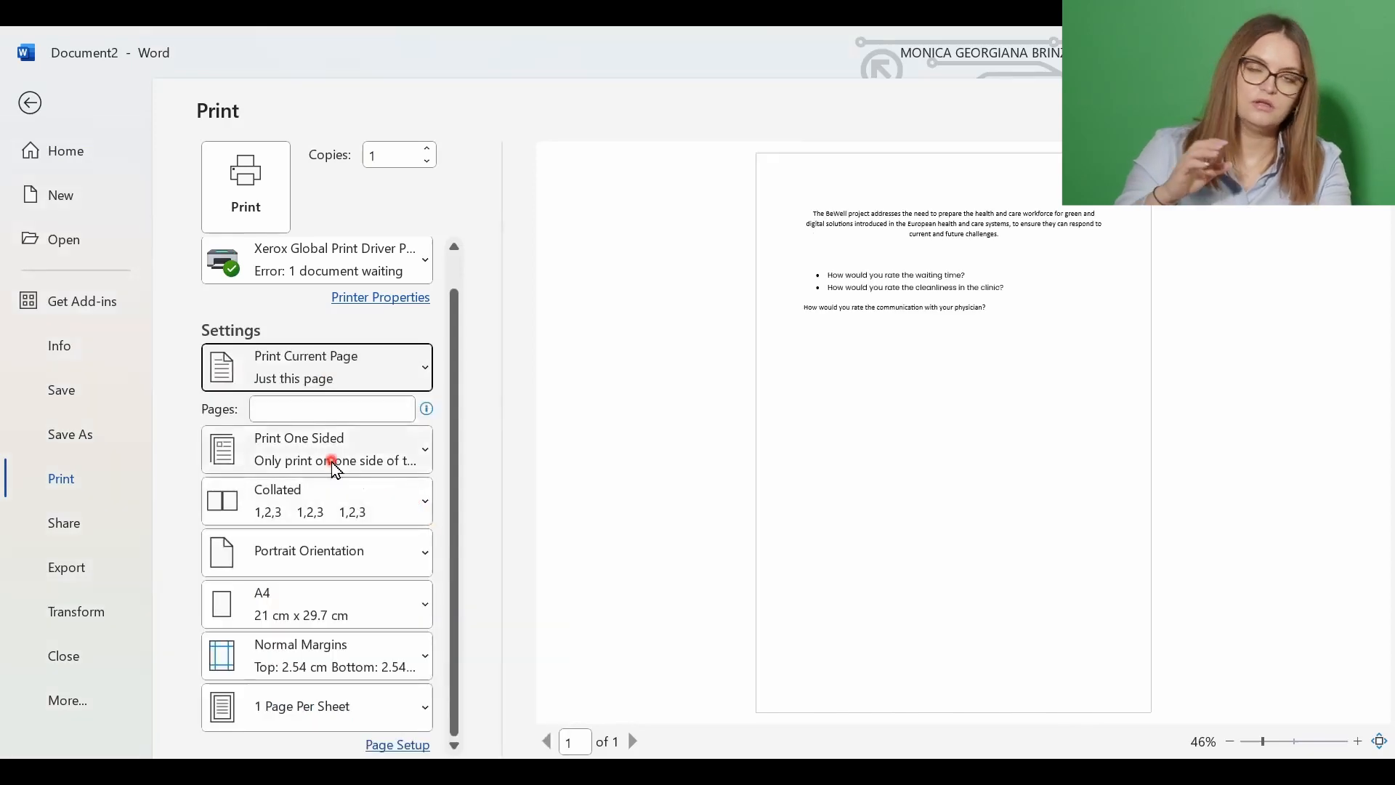
Set the print range to Custom Print with pages 1-1.
click(365, 388)
click(351, 445)
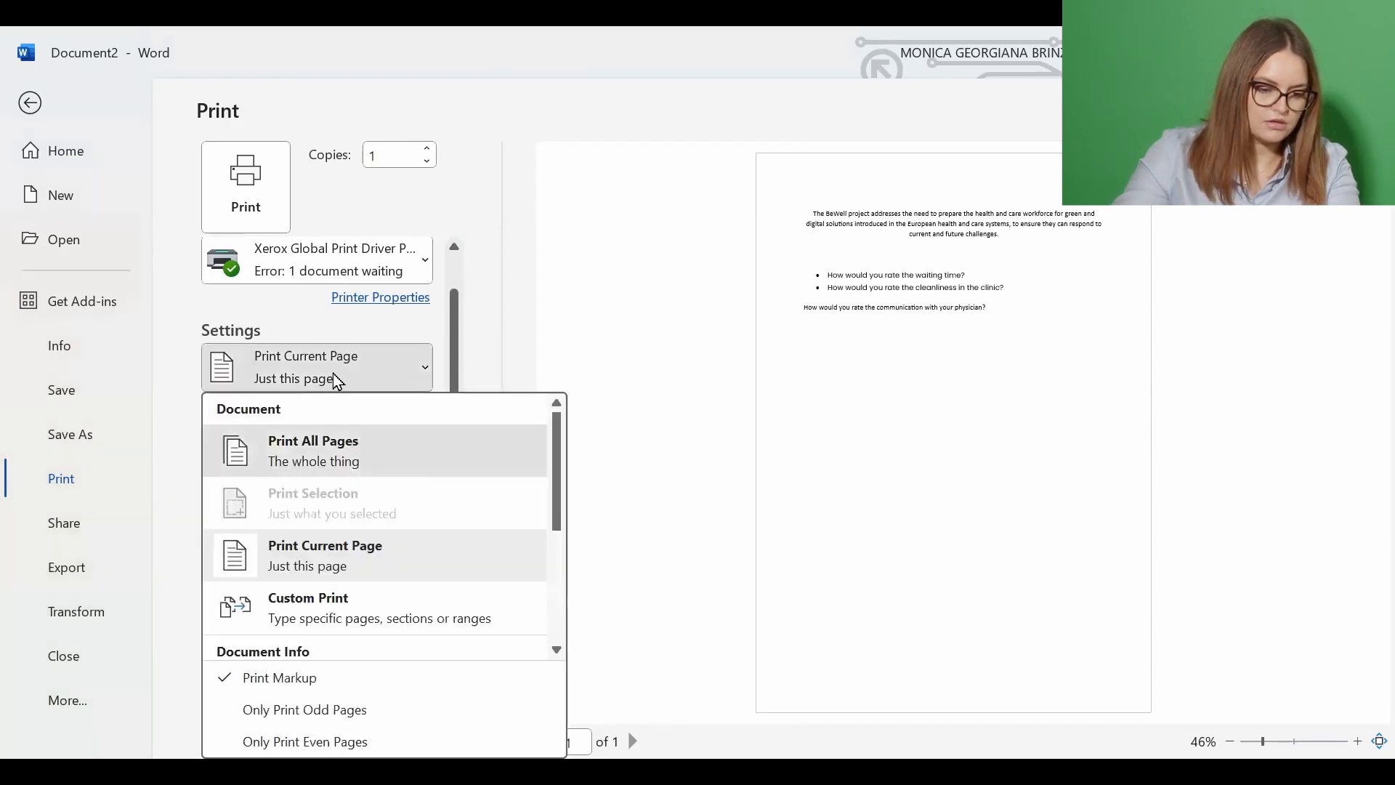
click(333, 372)
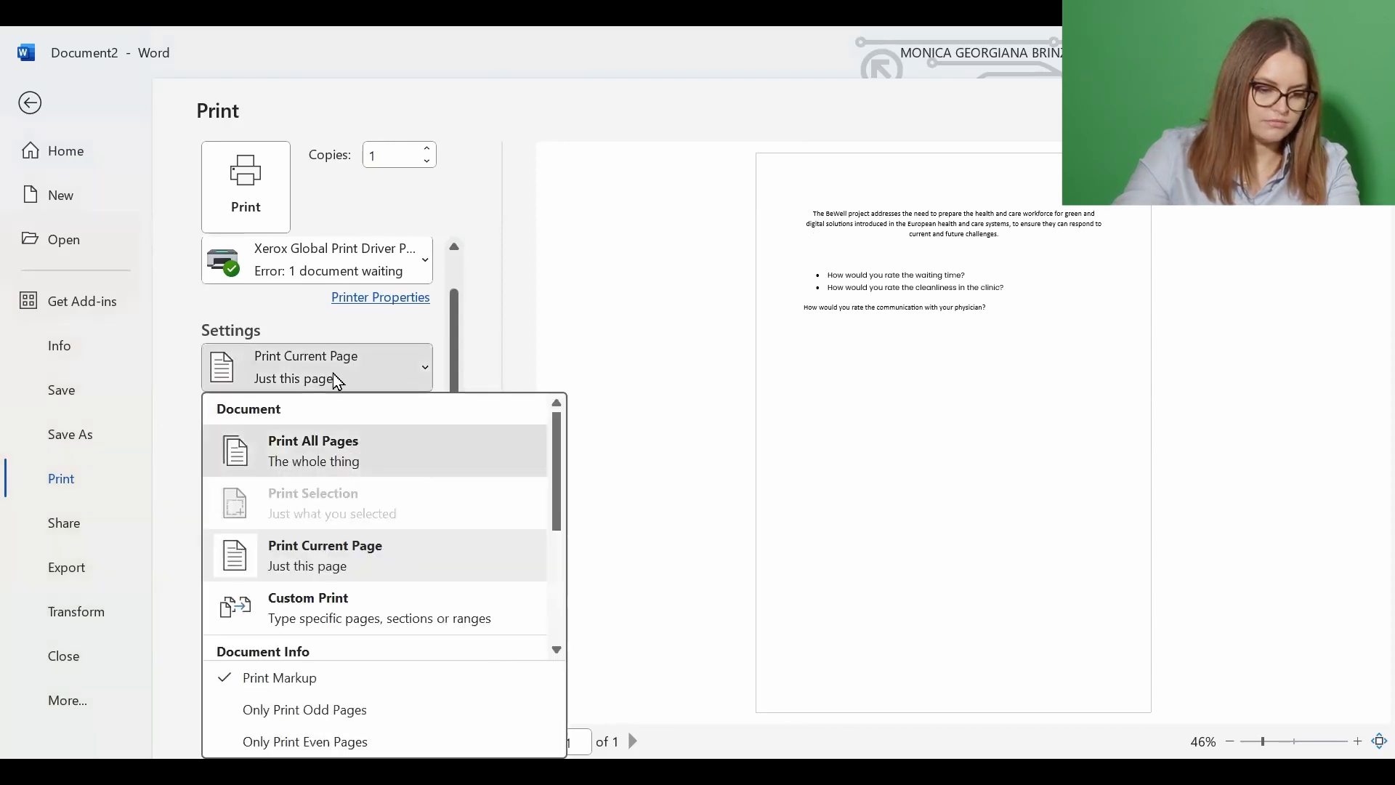
click(367, 612)
click(301, 411)
text(1-1)
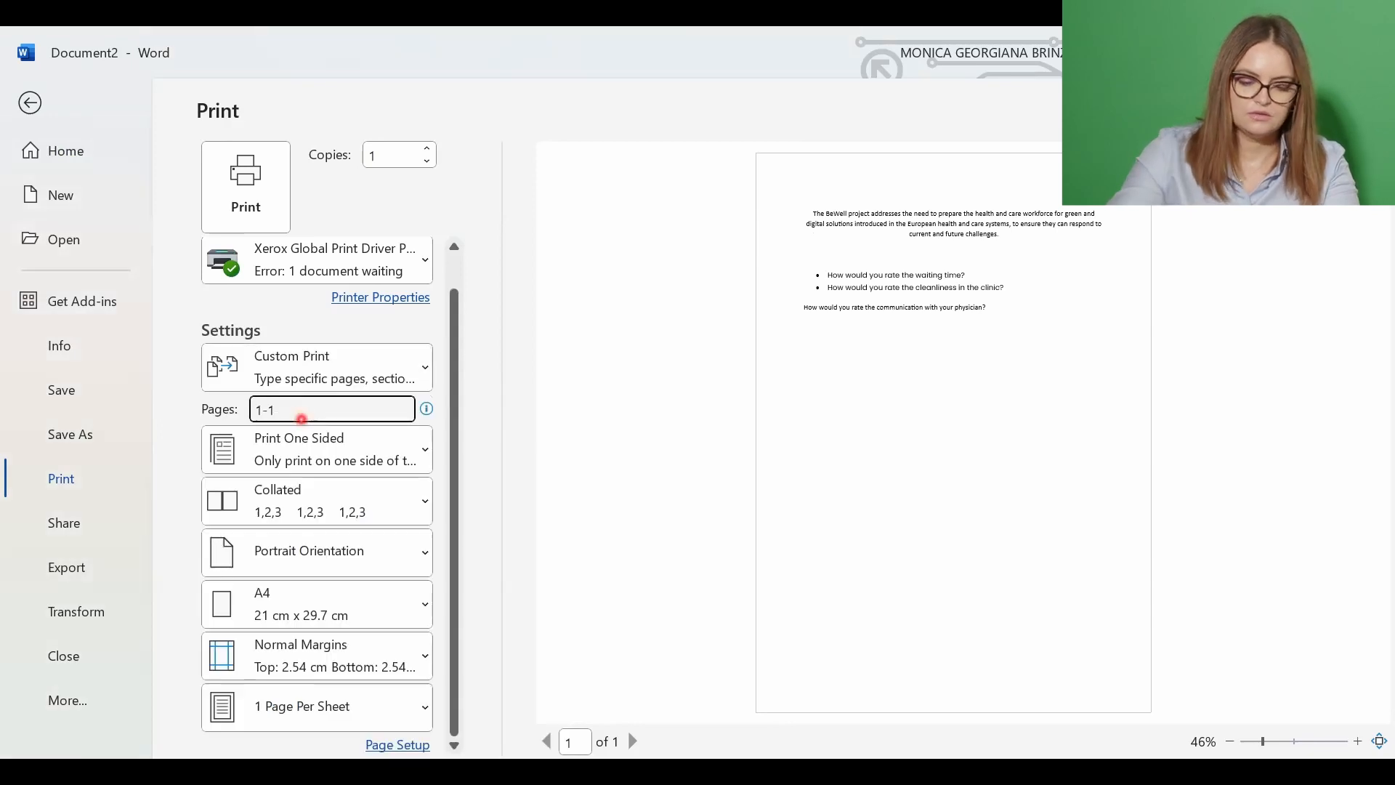
Change the custom print range to pages 1-3.
key(BackSpace)
text(3)
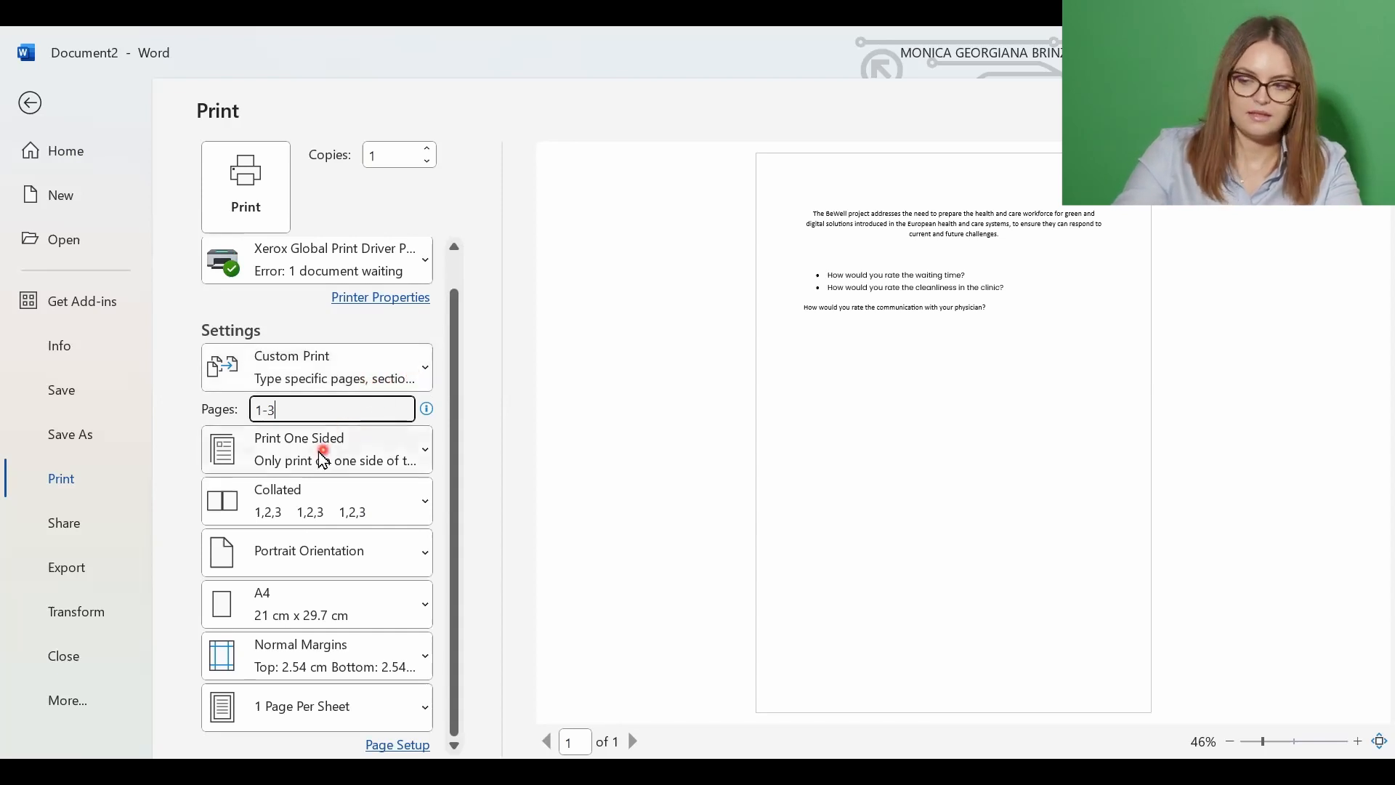
Replace the custom print range with pages 3, 4-6 and print the document.
double_click(297, 409)
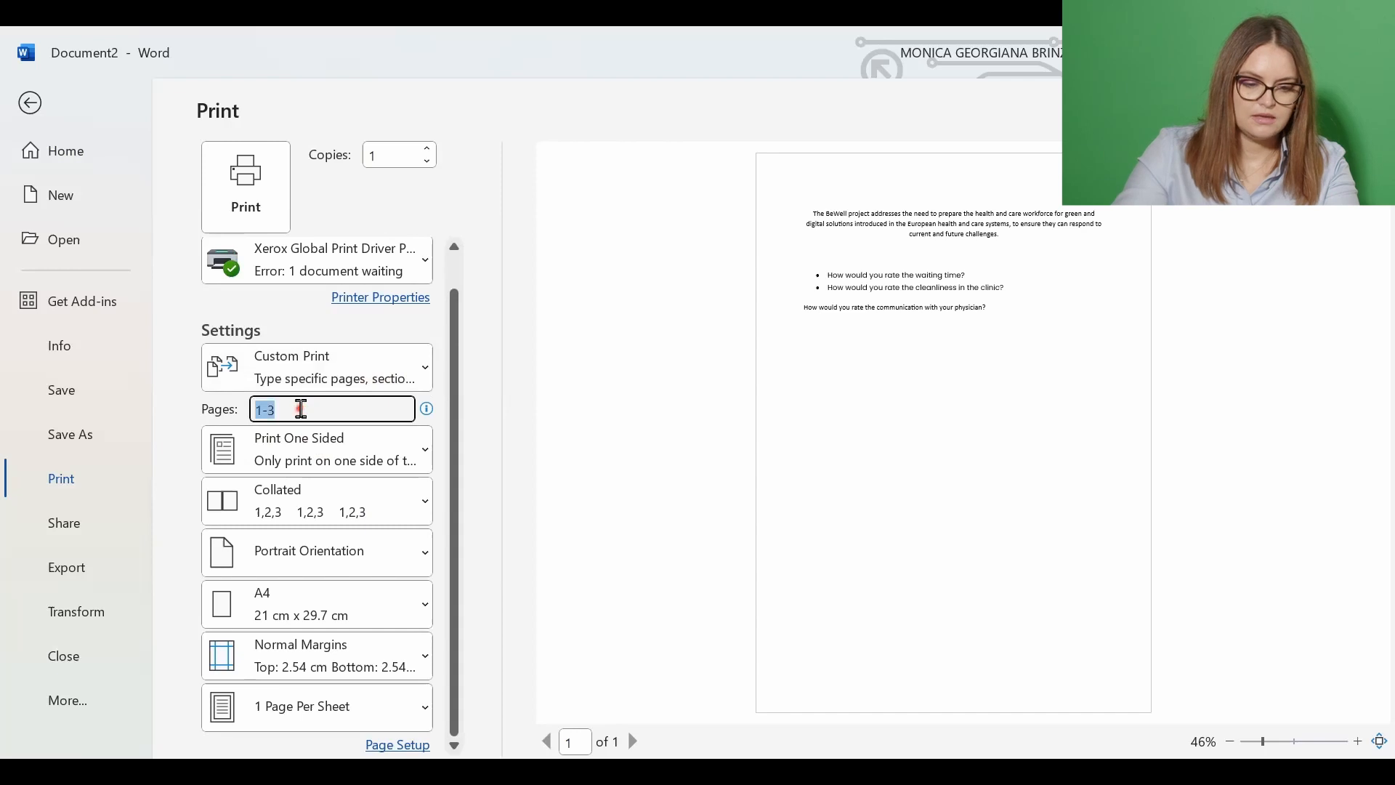
key(BackSpace)
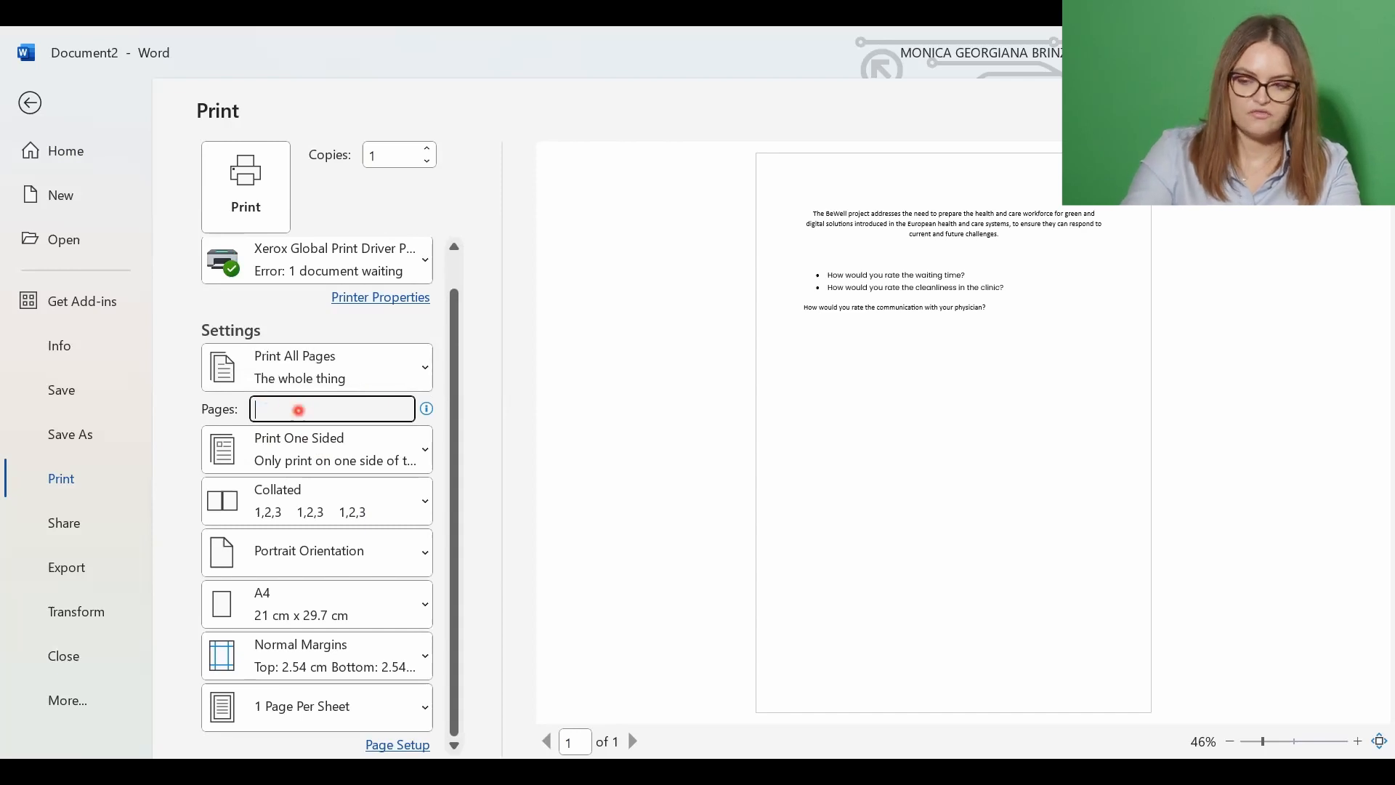
text(3)
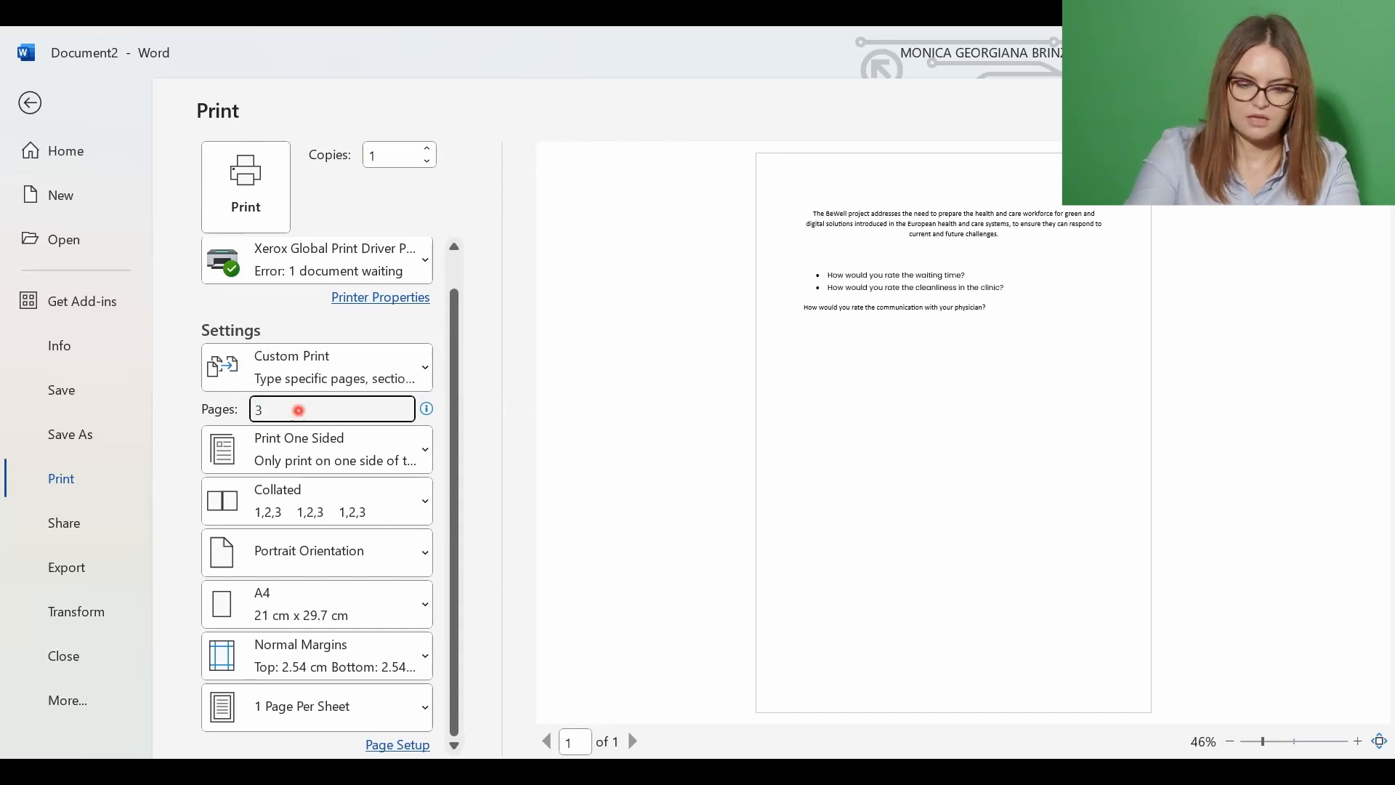
text(, 4-6)
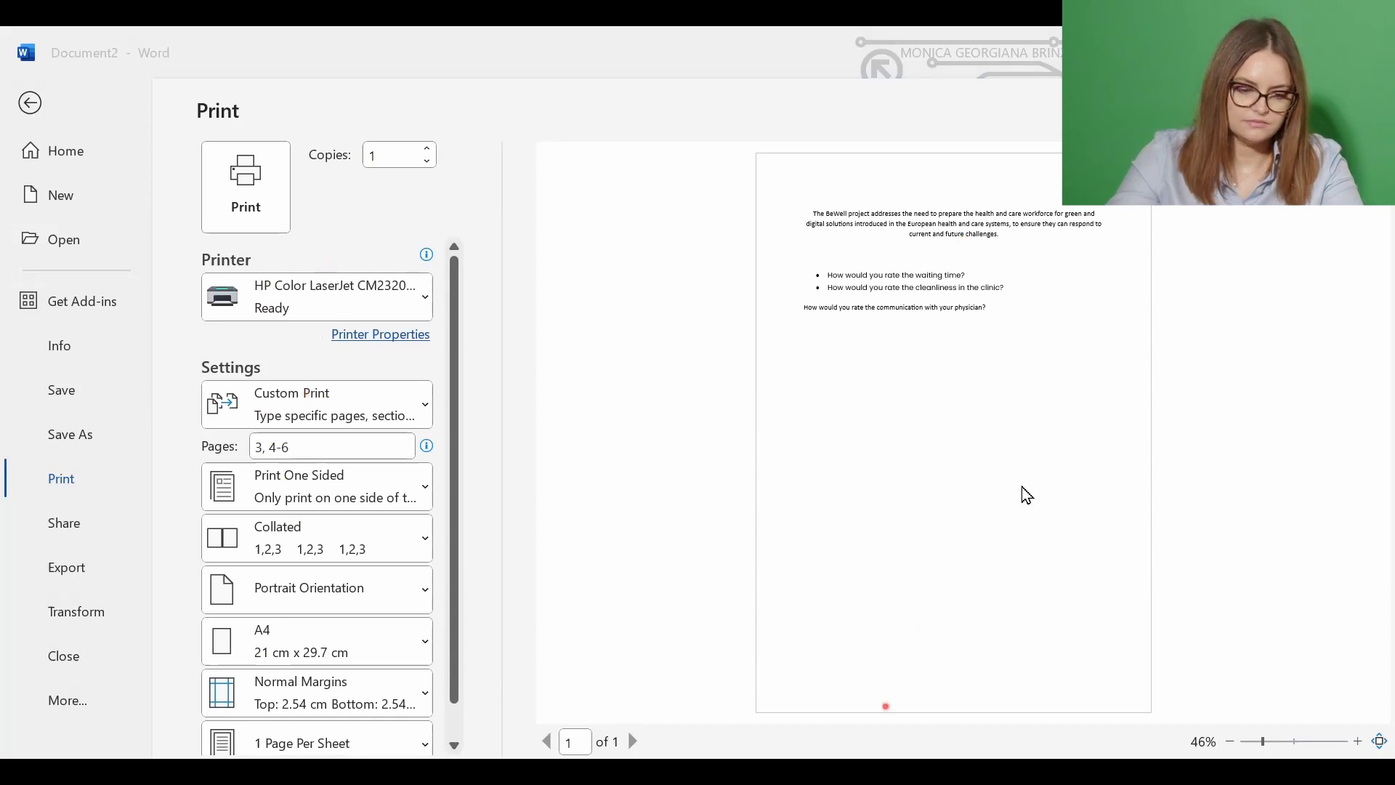
click(233, 197)
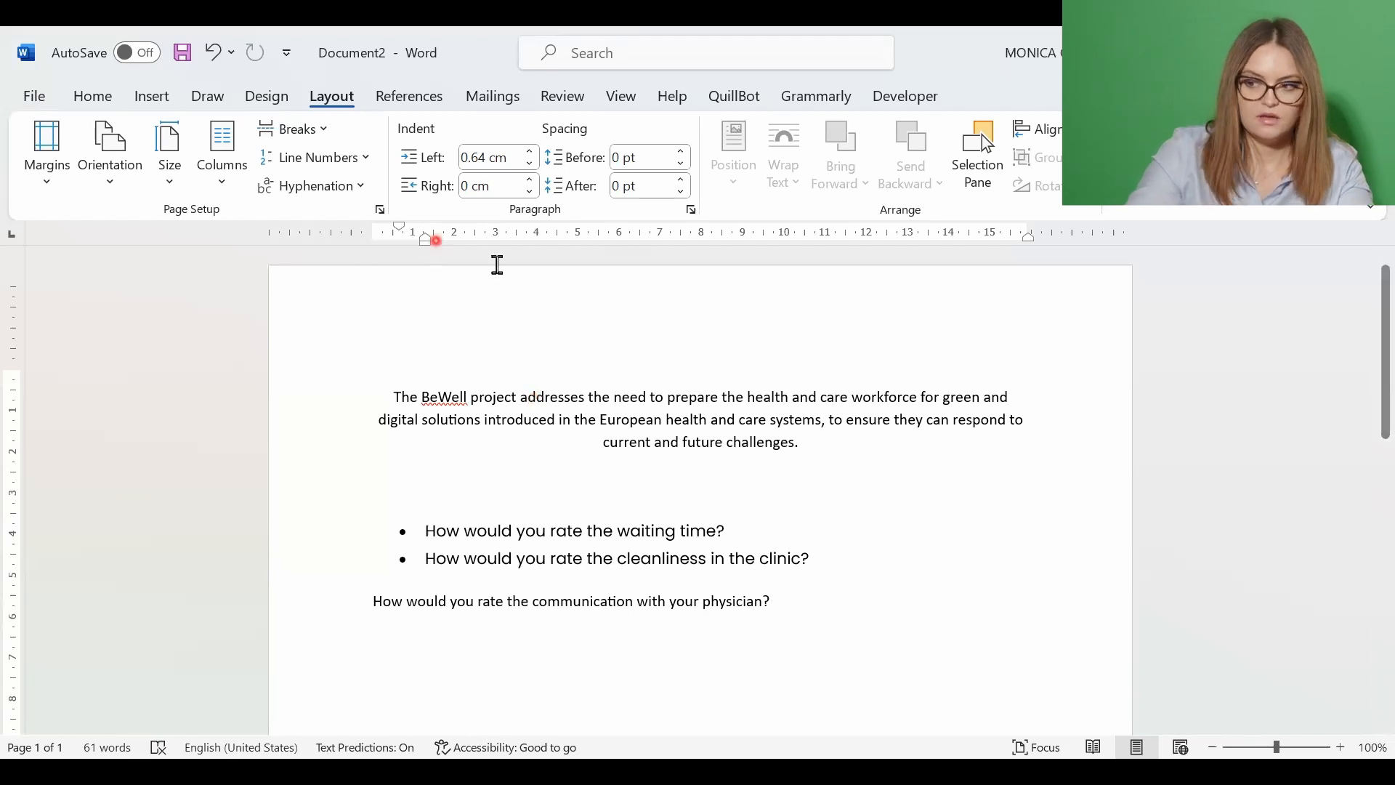
Start saving the document and bring up the full set of save locations beyond the suggested folders.
click(192, 53)
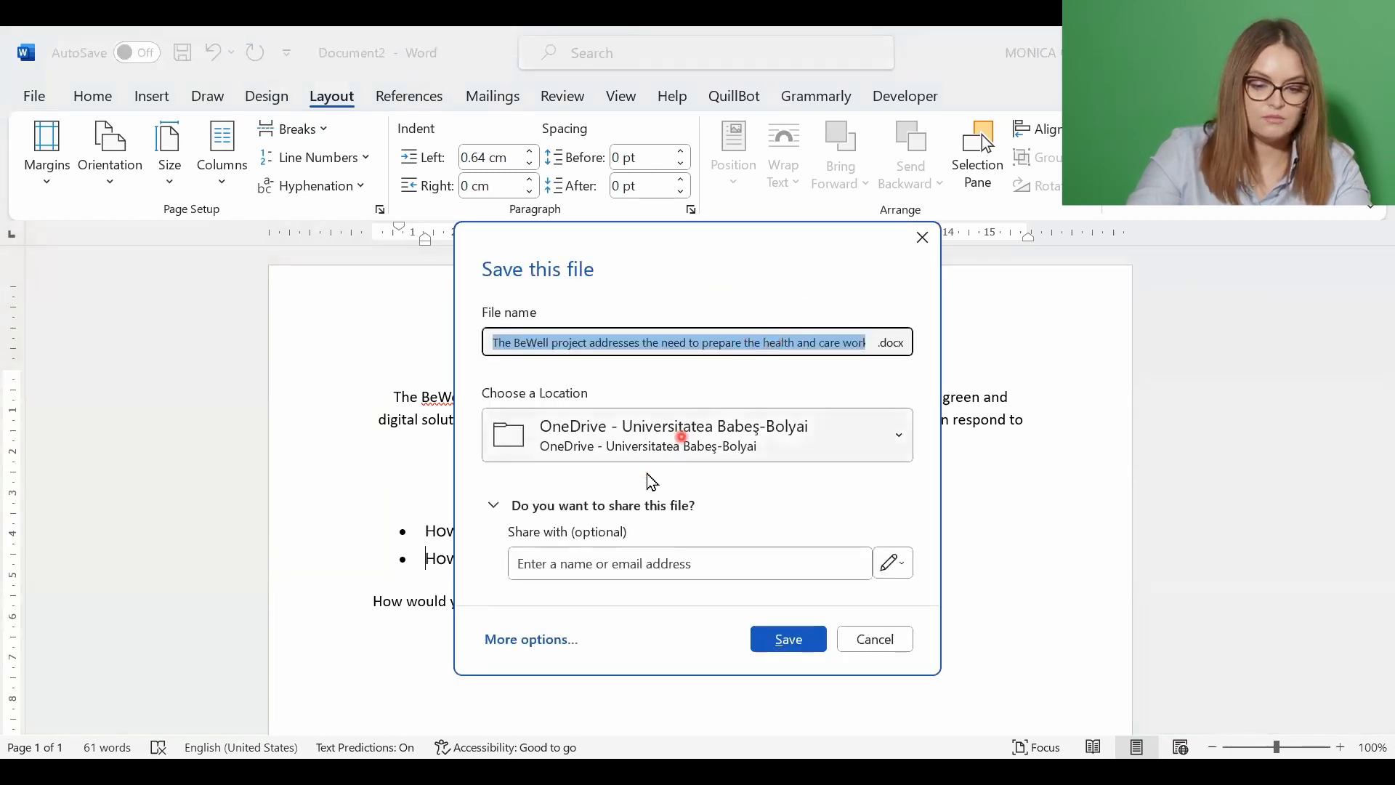
click(704, 438)
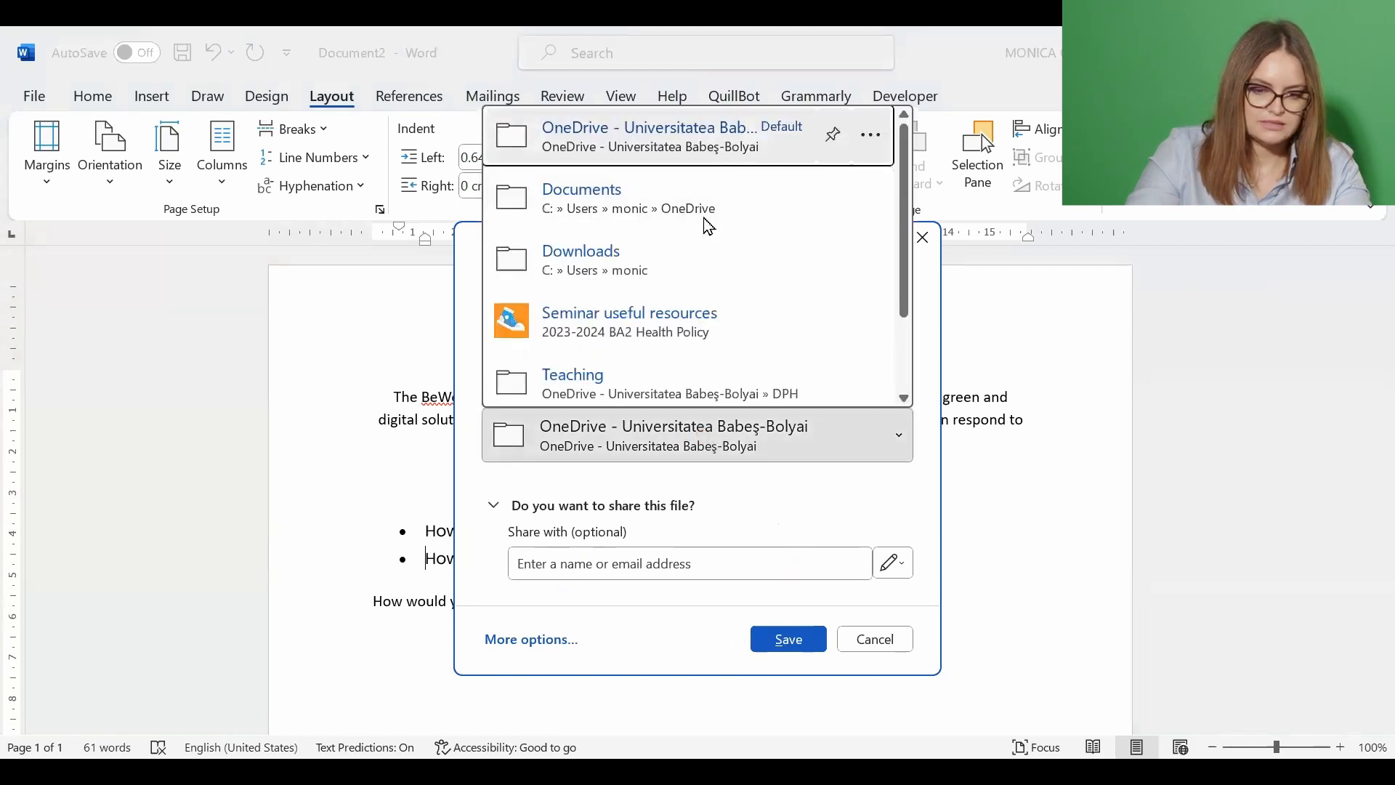
scroll(716, 306, down, 2)
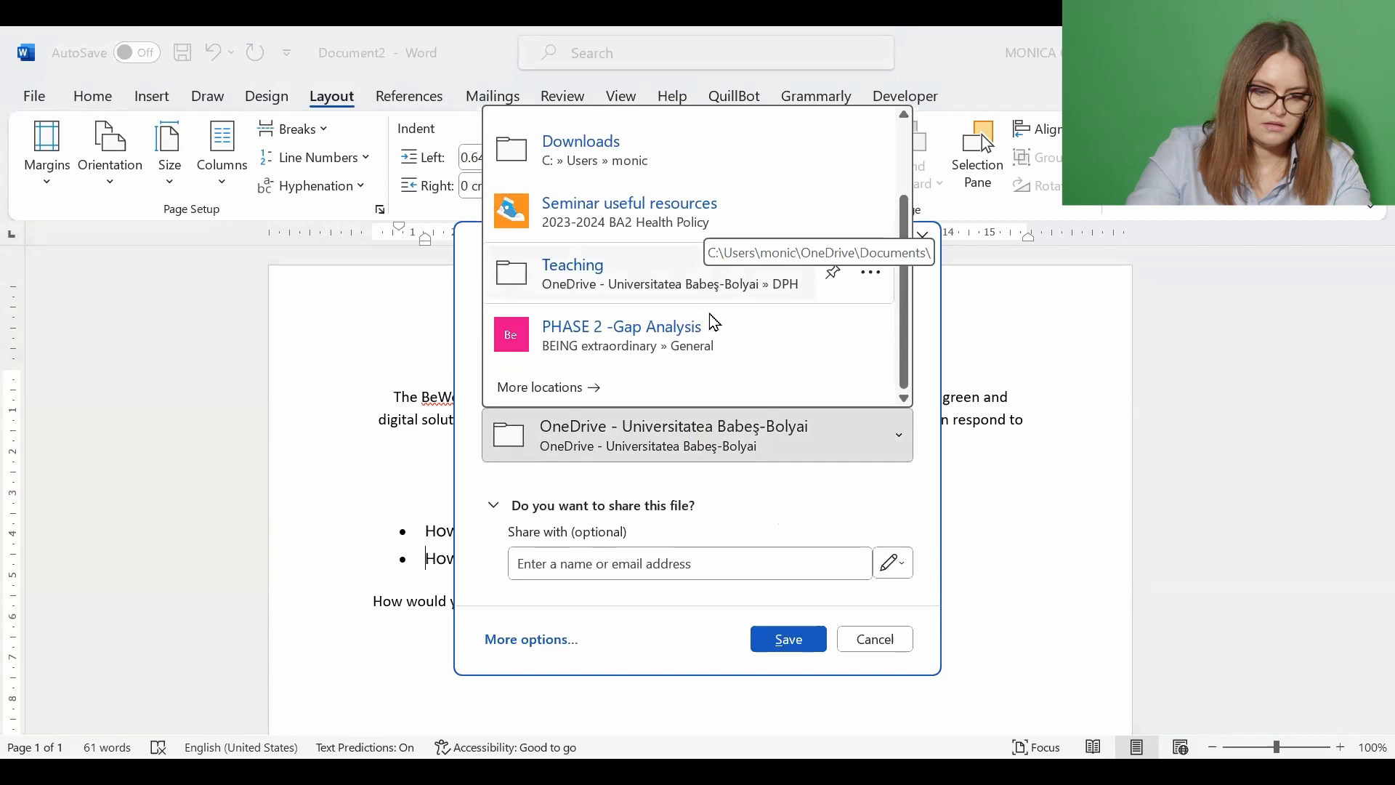
click(550, 388)
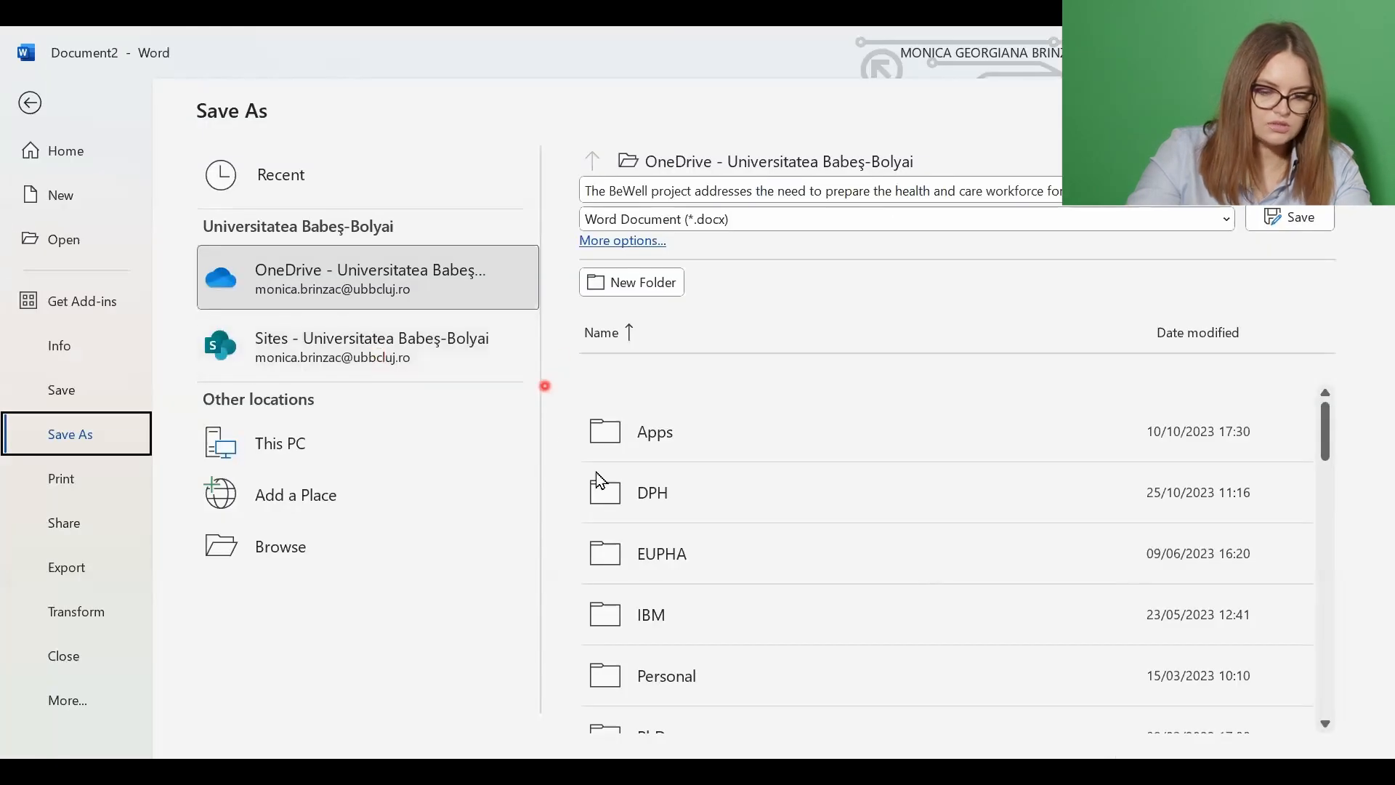
Save the document as a Word Document in the BeWell project folder inside the DPH folder on OneDrive.
click(612, 491)
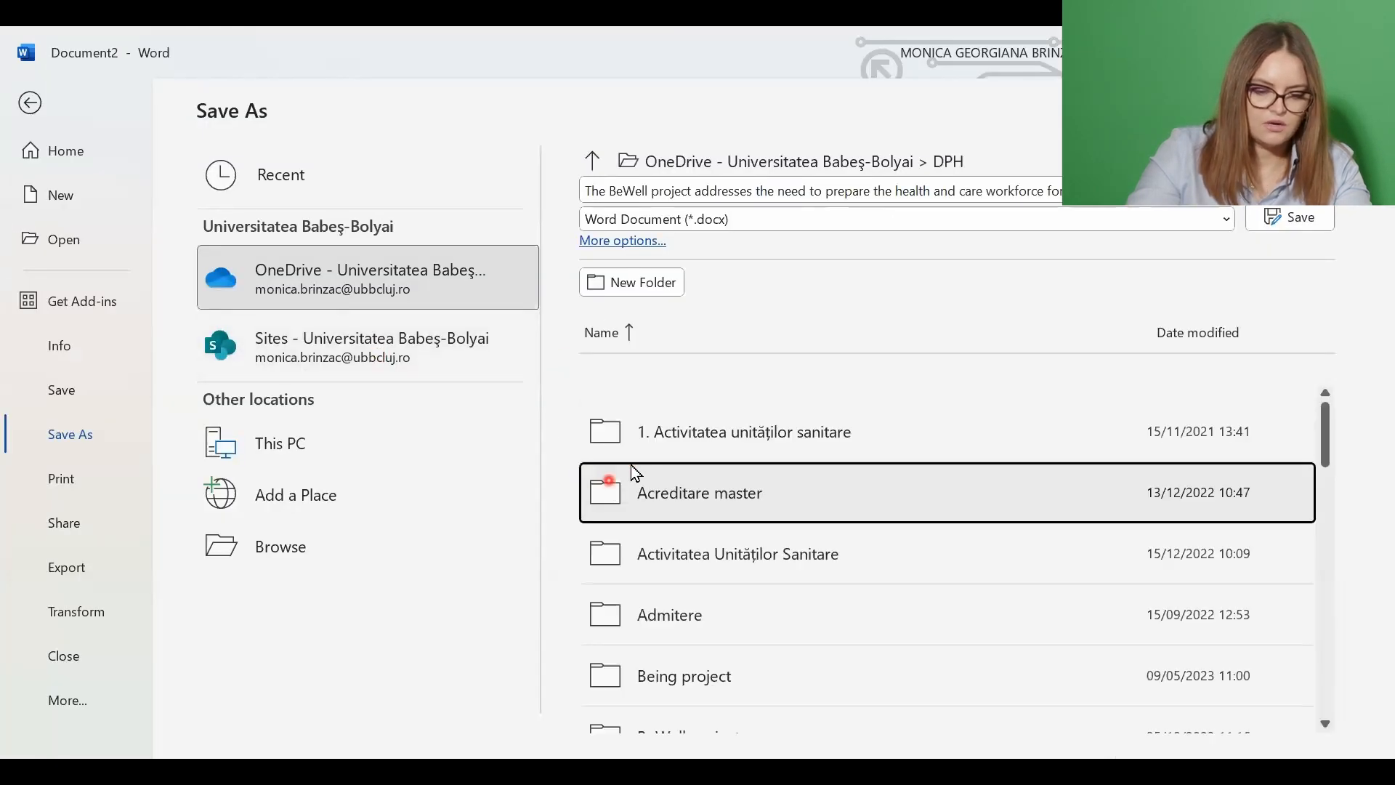
scroll(725, 472, down, 5)
scroll(865, 512, down, 10)
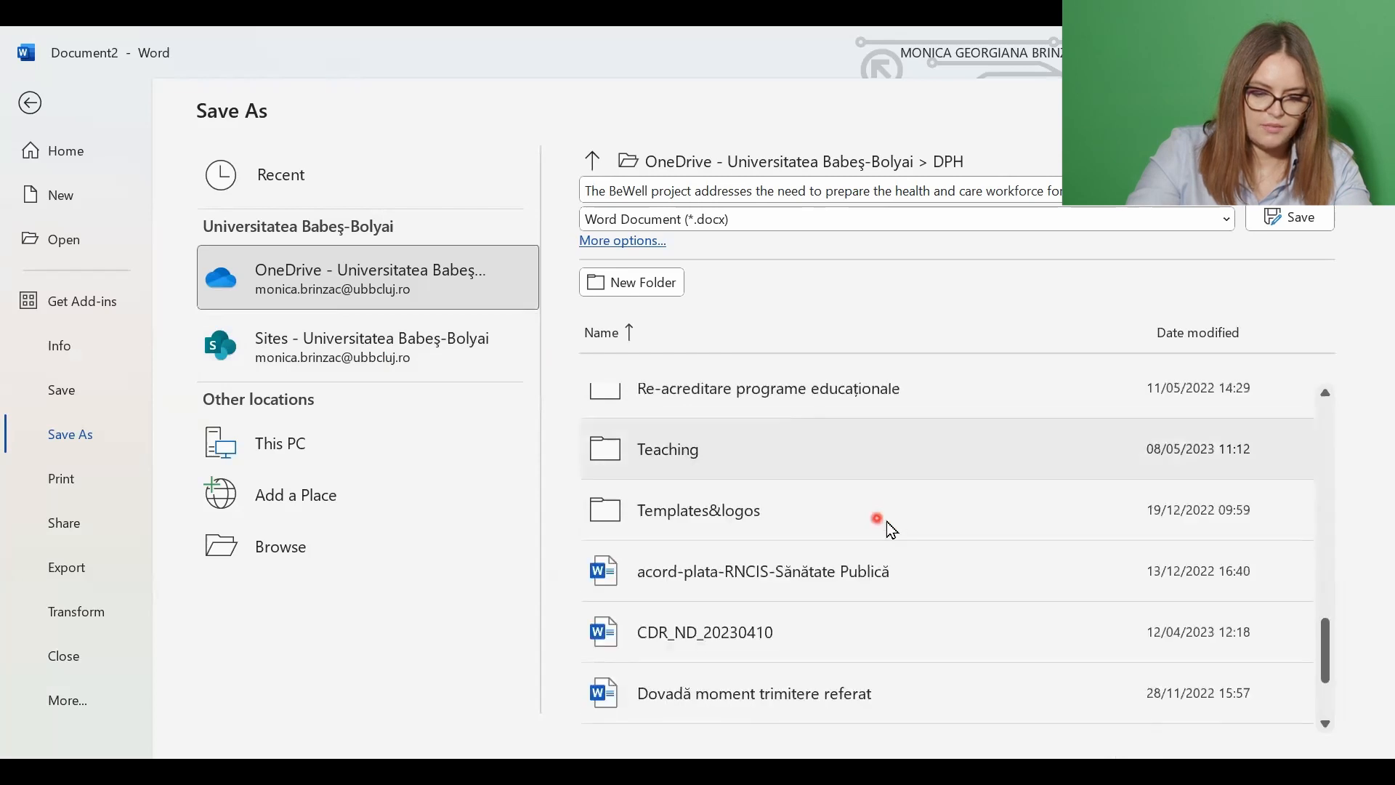
scroll(886, 520, up, 3)
scroll(887, 512, up, 5)
click(809, 432)
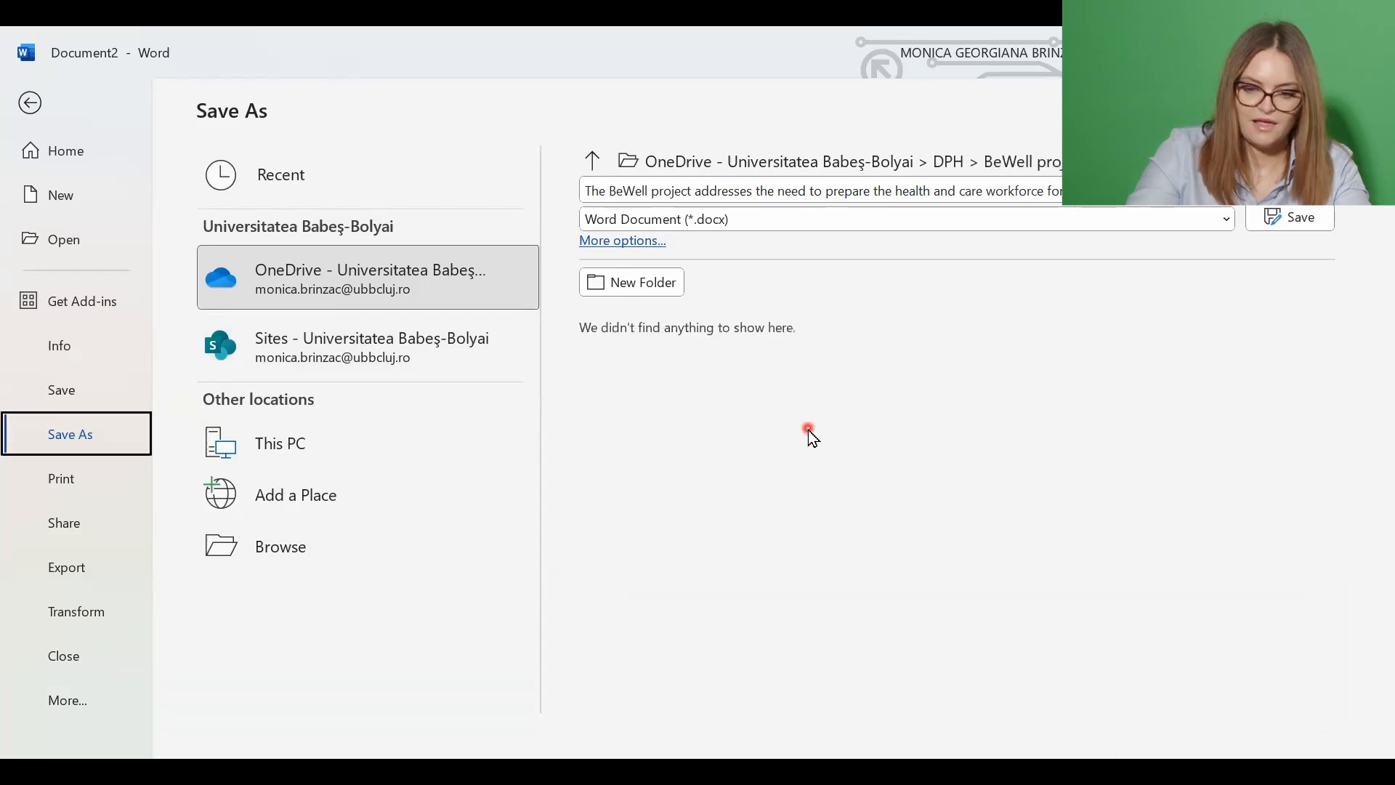
click(1280, 222)
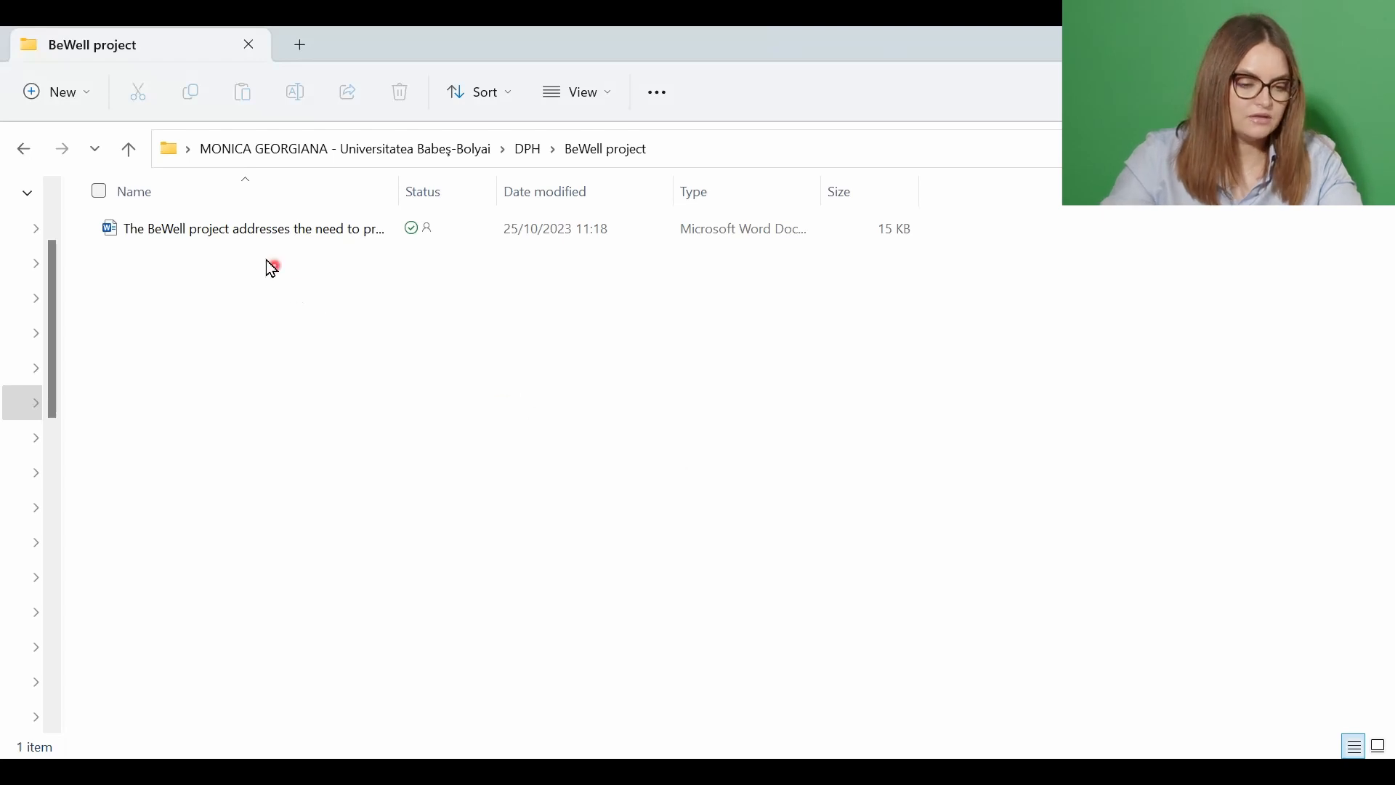
Open the saved BeWell Word document from the BeWell project folder in File Explorer.
click(247, 239)
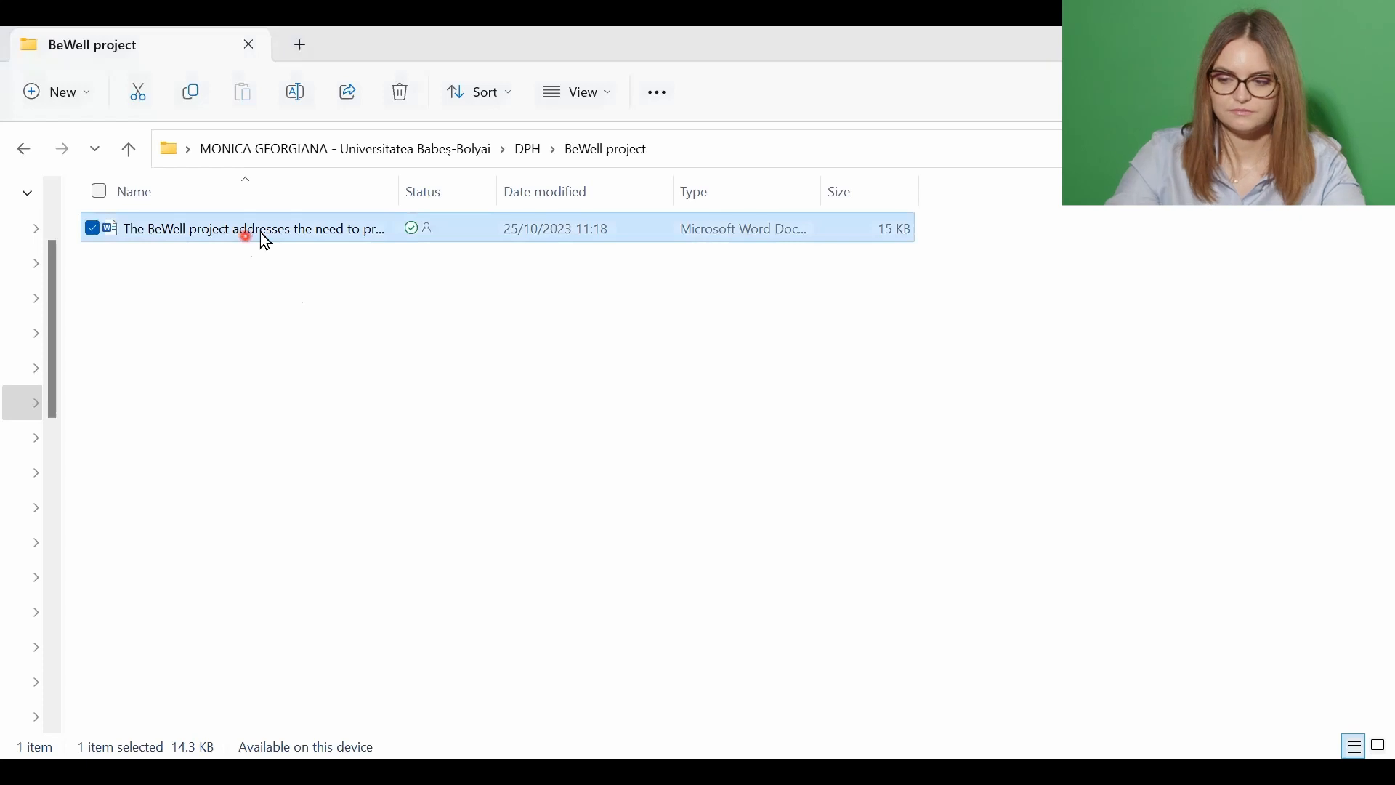
double_click(262, 232)
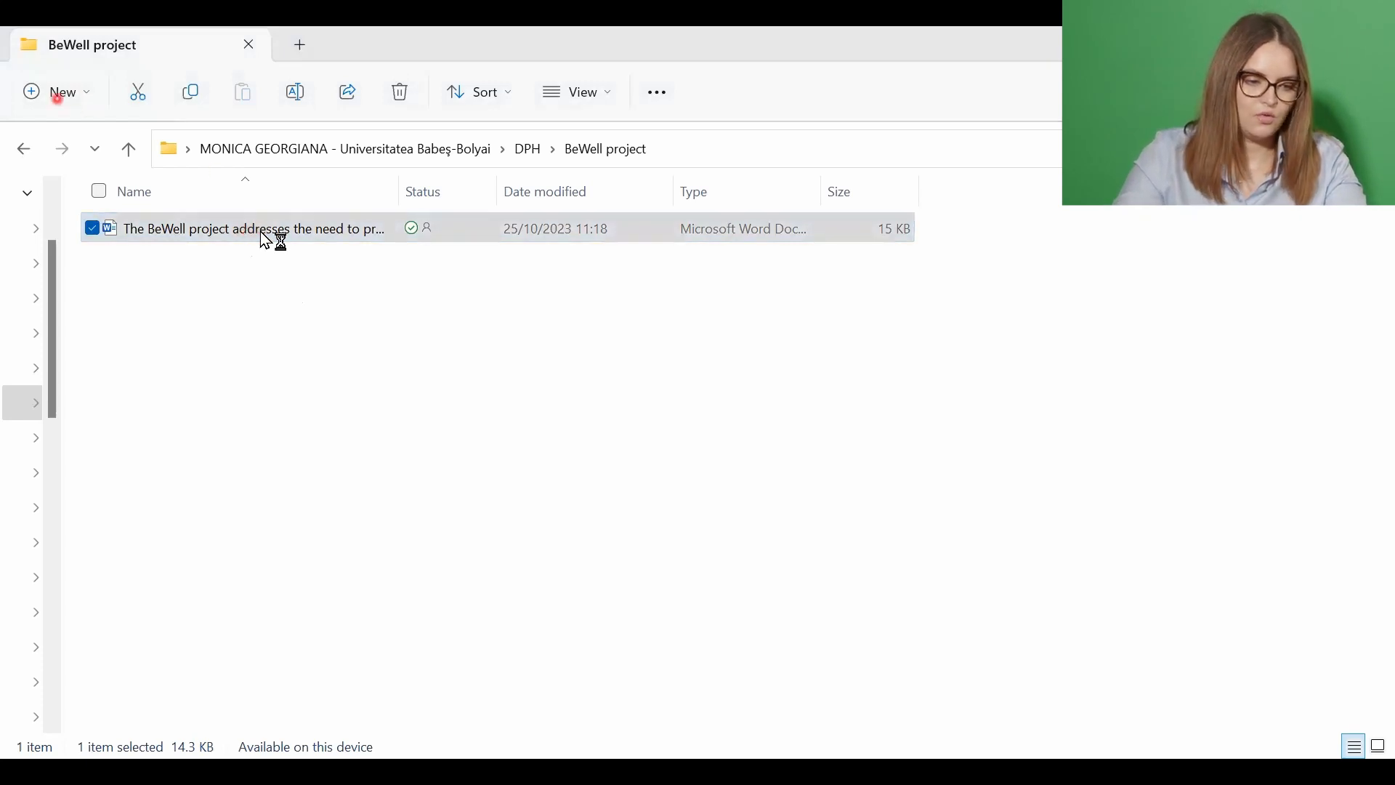